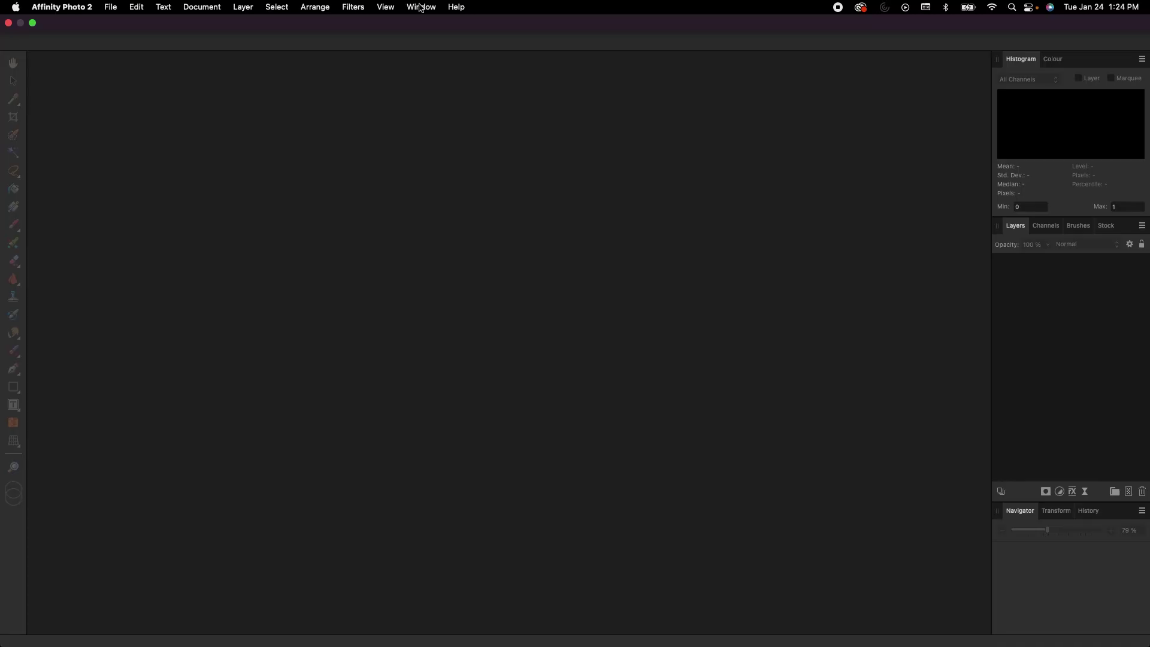
- Reset the studio to its default layout and pull the Layers panel out as a floating window
left_click(421, 6)
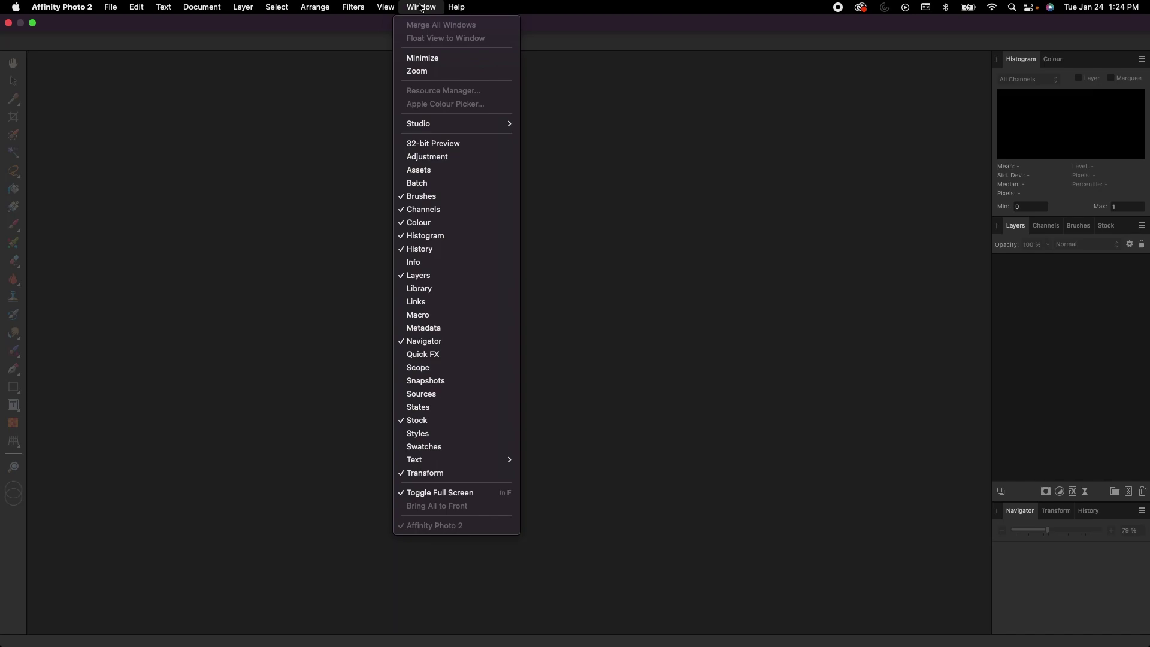
mouse_move(449, 121)
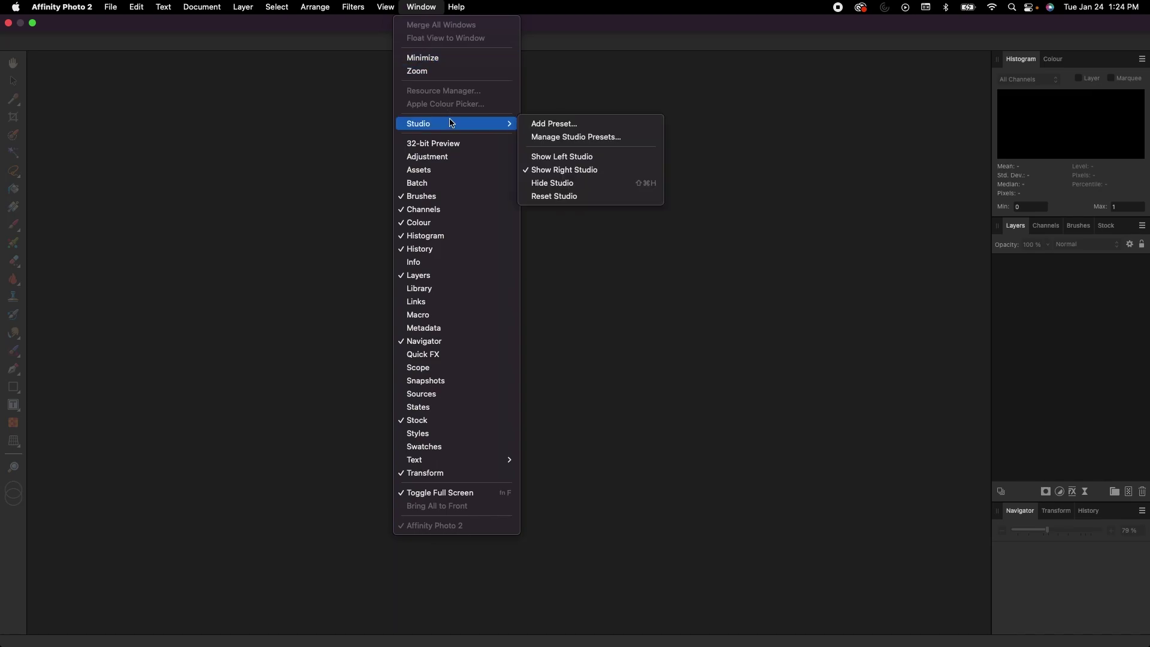
left_click(554, 196)
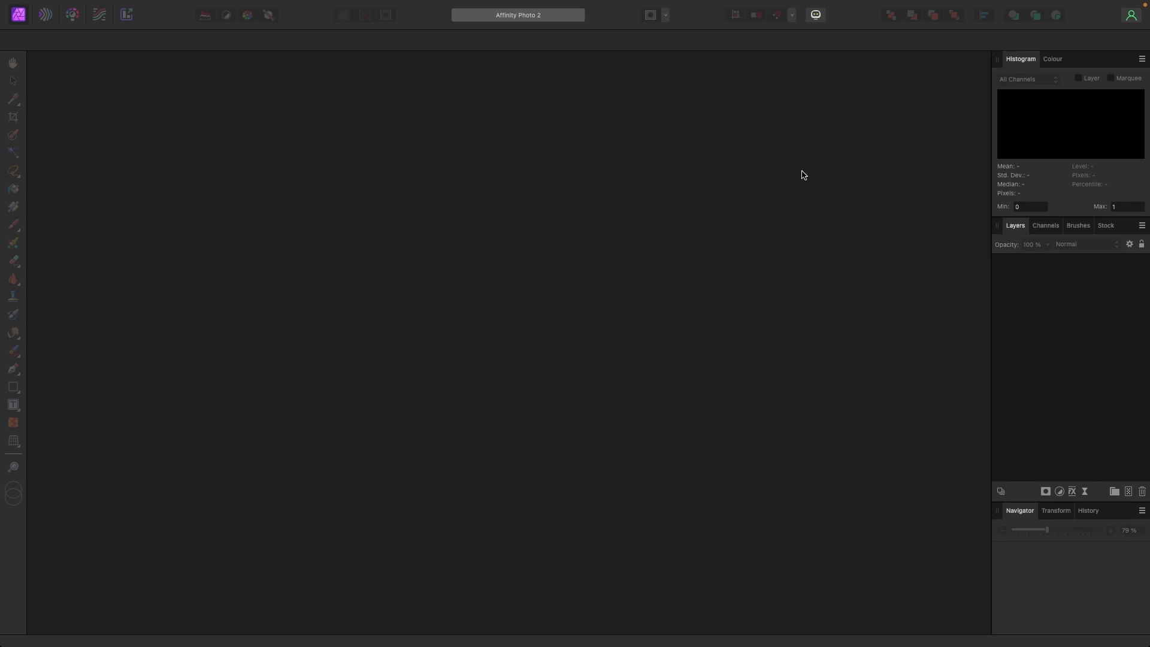
left_click_drag(1013, 225, 593, 182)
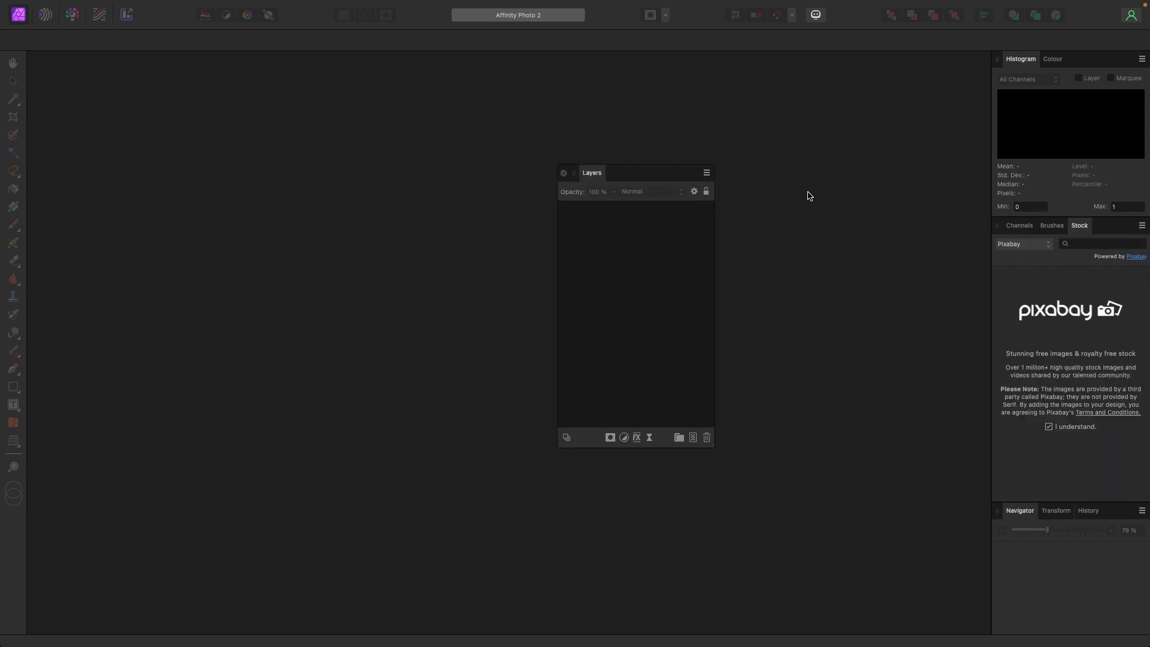
- Reset the studio again so the Layers panel re-docks on the right, and open the File menu
left_click(429, 8)
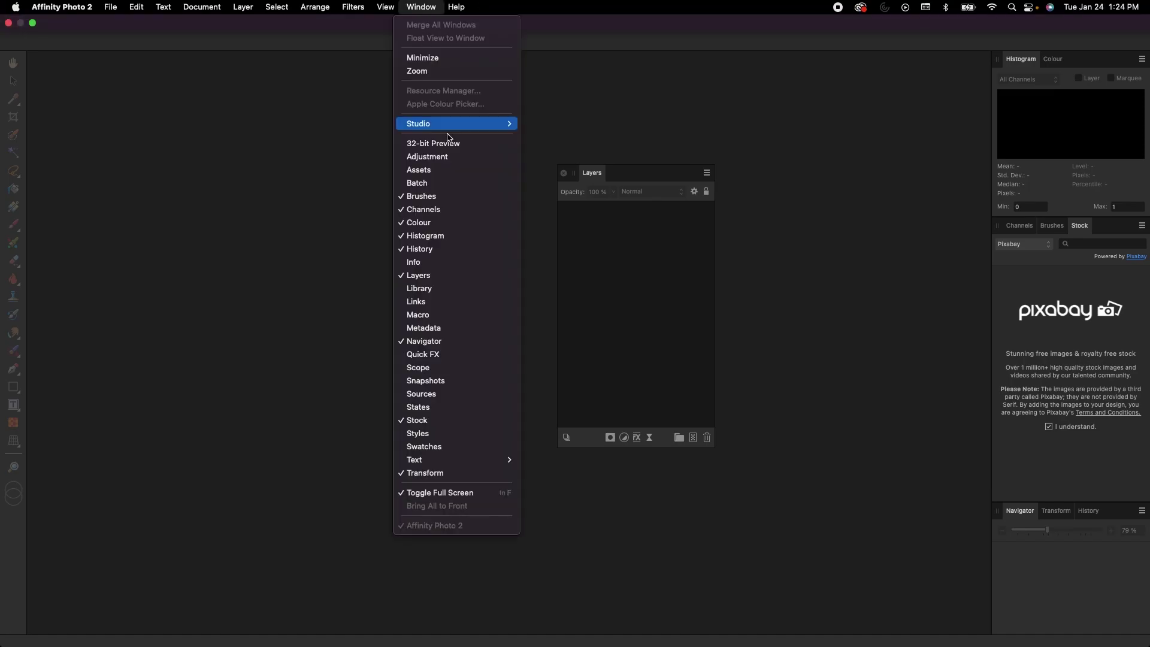
mouse_move(457, 123)
left_click(563, 196)
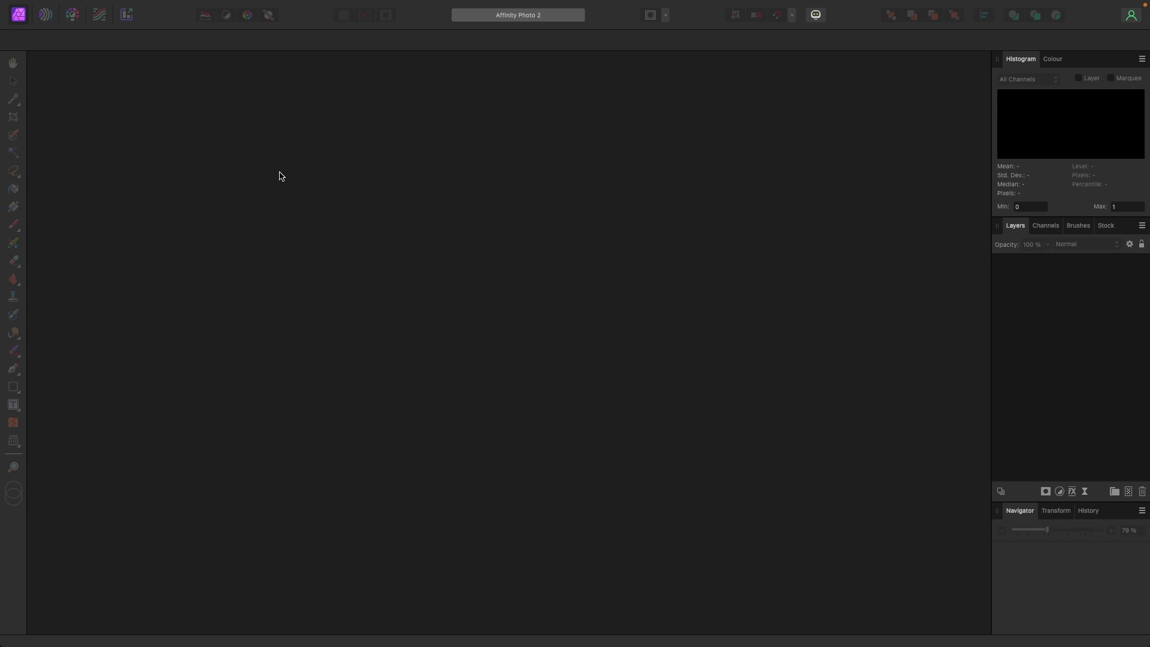
mouse_move(172, 4)
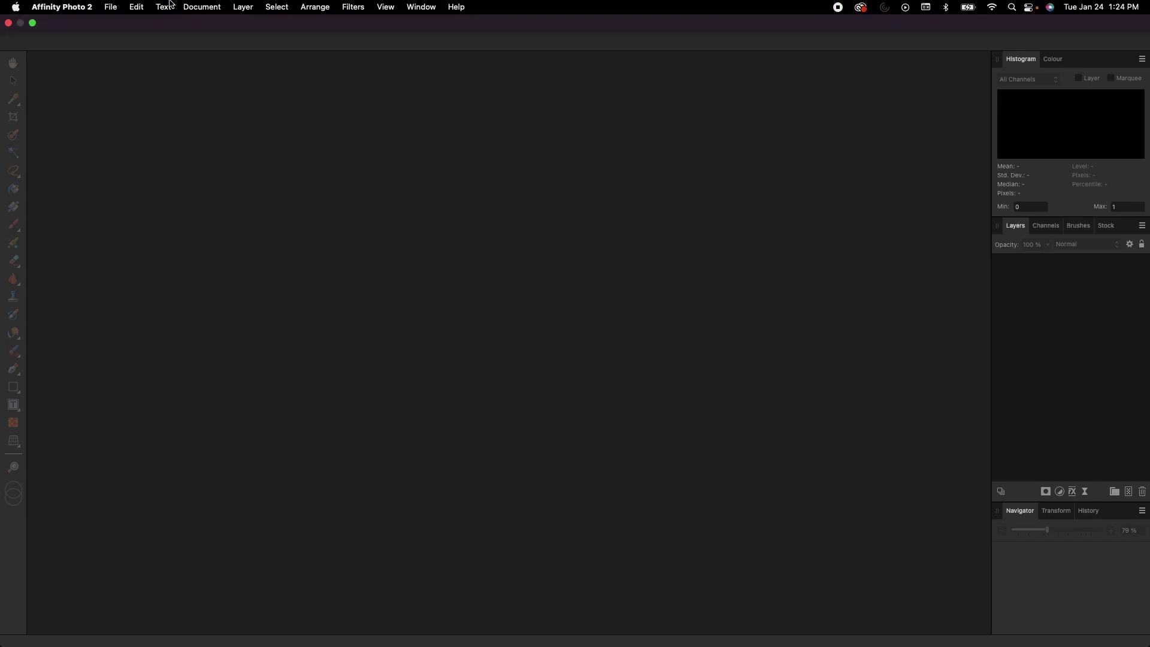
left_click(110, 8)
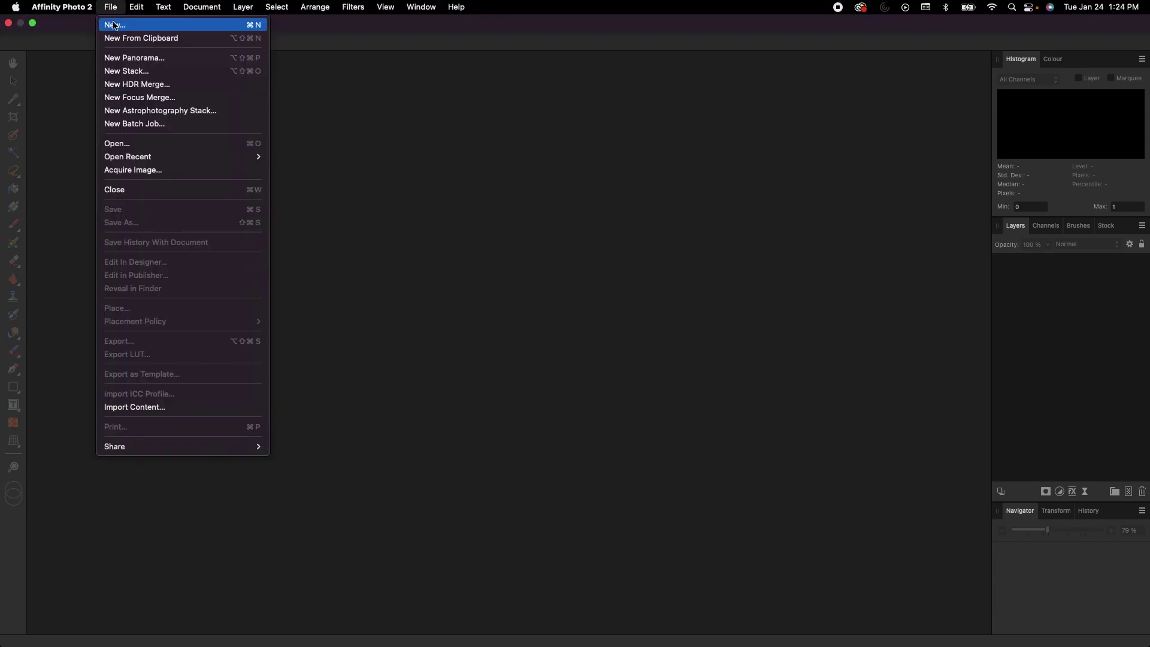
- Create a new blank 1920 × 1080 px document from the FHD 1080p preset
left_click(114, 25)
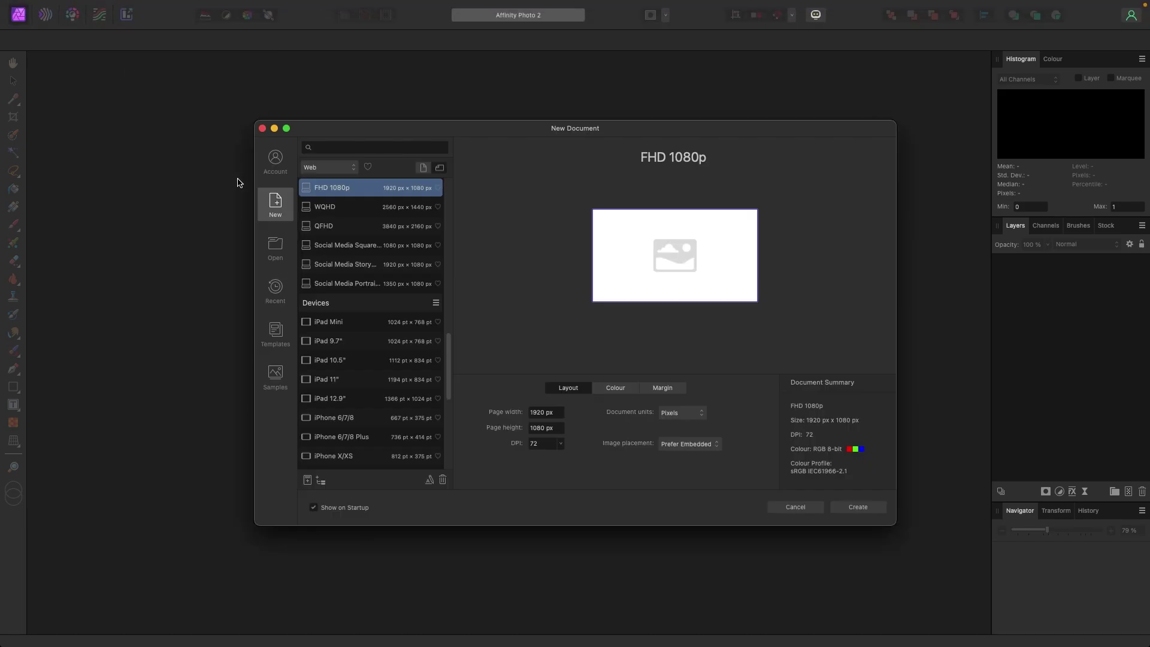
left_click(862, 507)
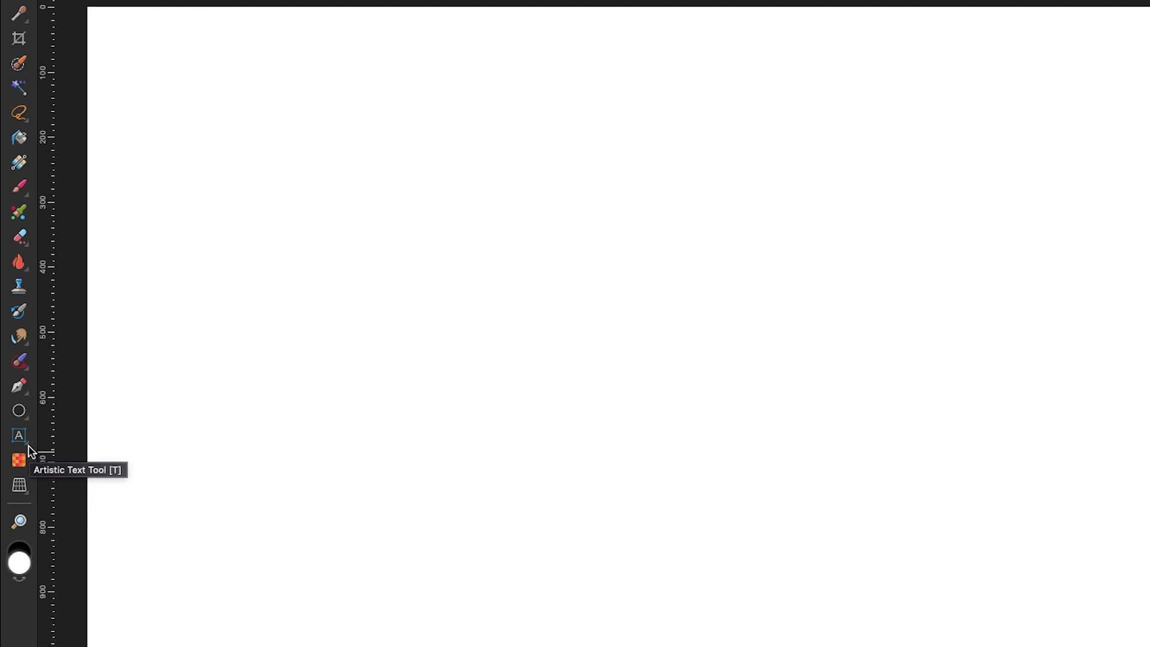
- Choose the Artistic Text Tool from the text tool flyout
left_click(31, 451)
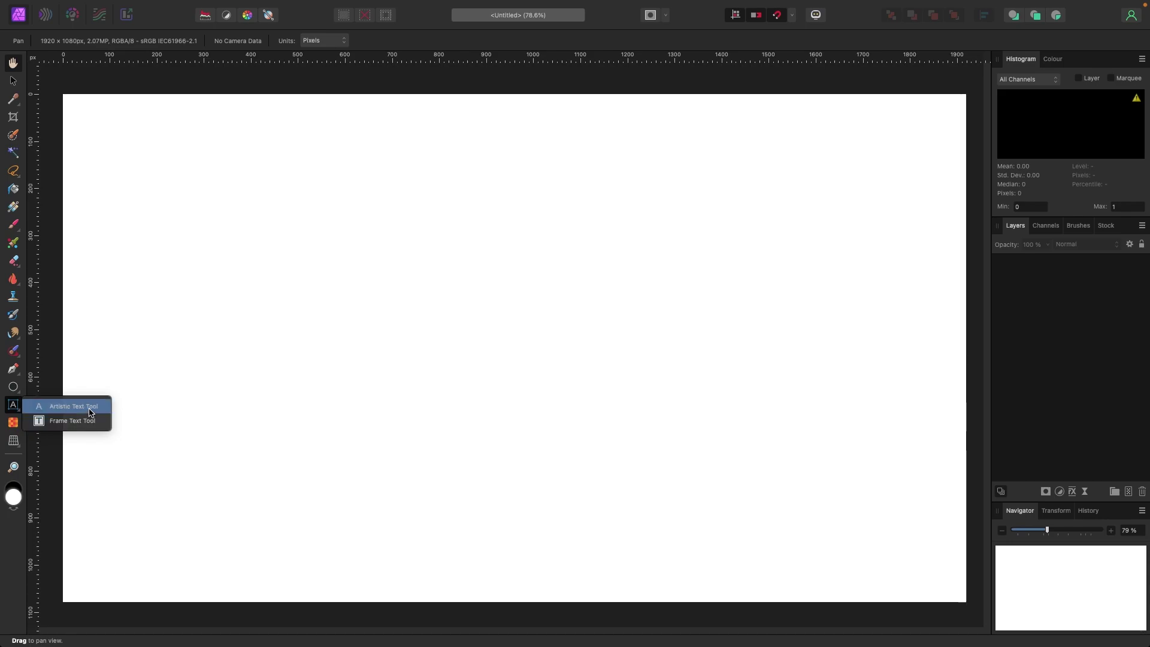
left_click(119, 437)
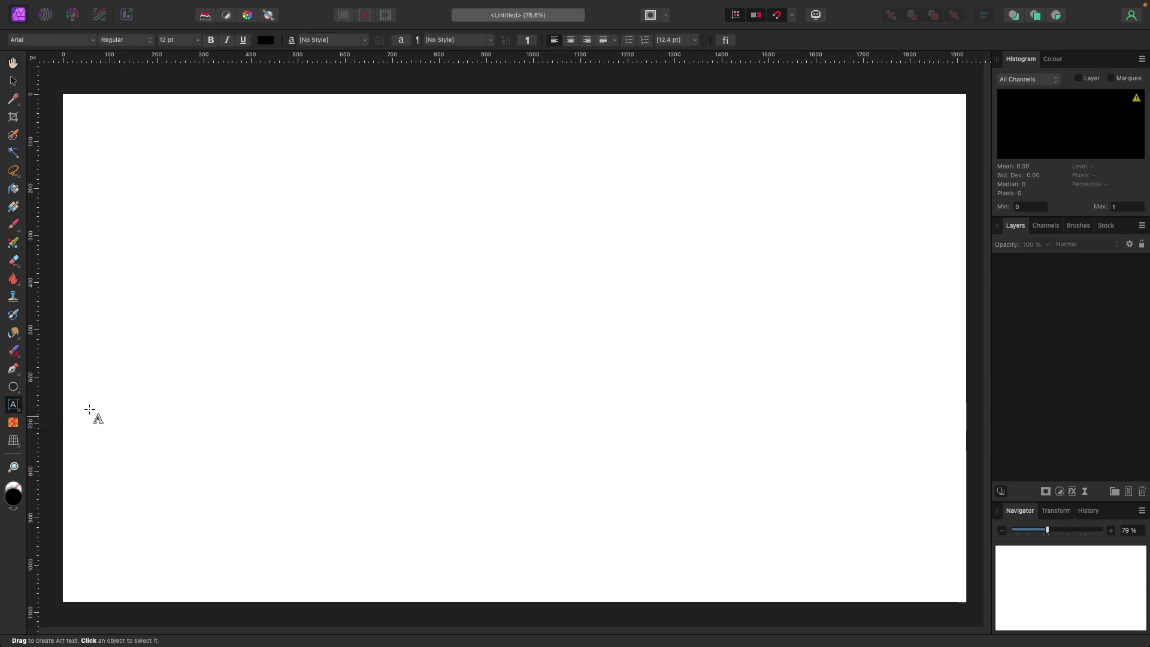
- Place artistic text at the canvas top-left reading 'design method.' on two lines
left_click(122, 232)
left_click_drag(115, 137, 326, 233)
type("de")
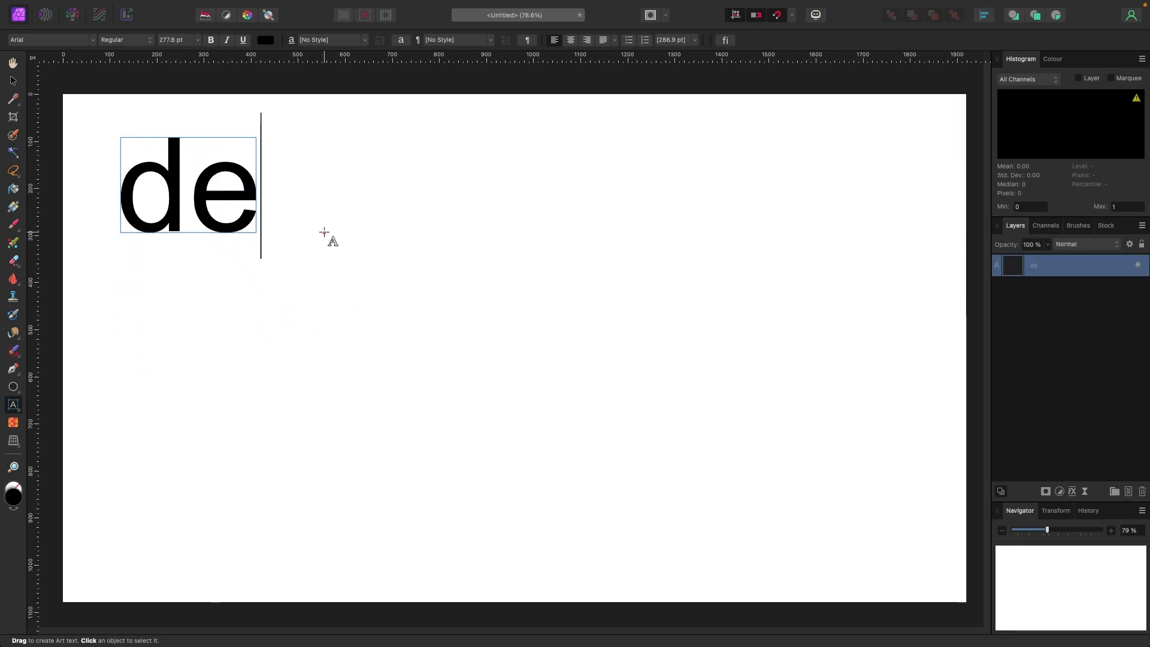
type("sign method.")
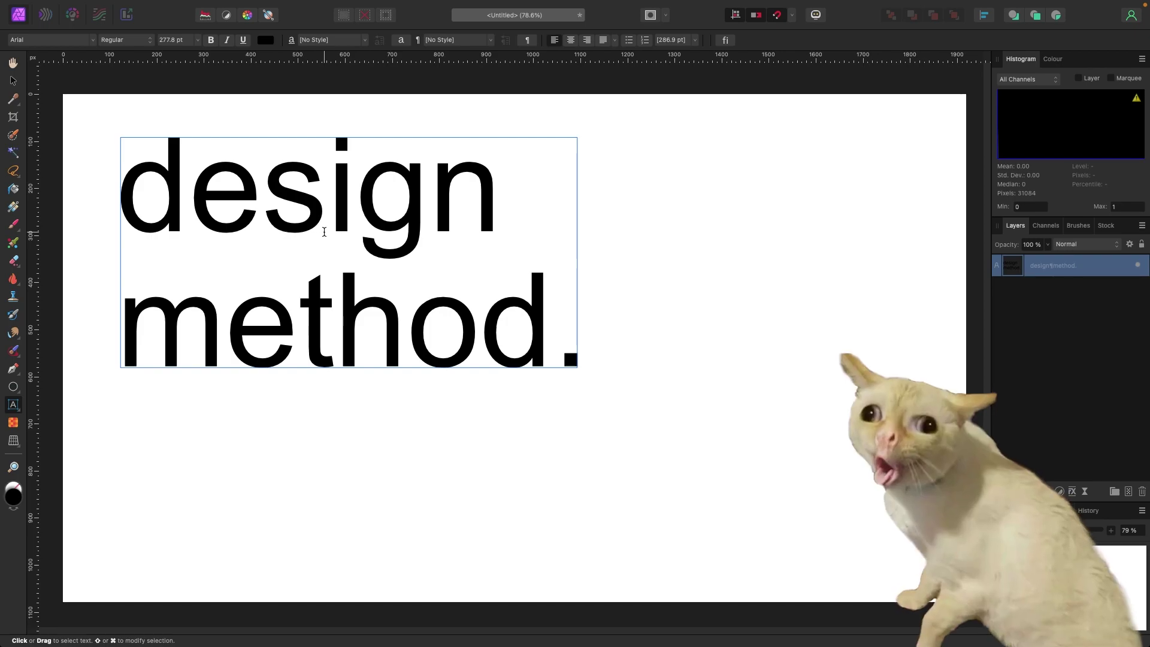
key("Escape")
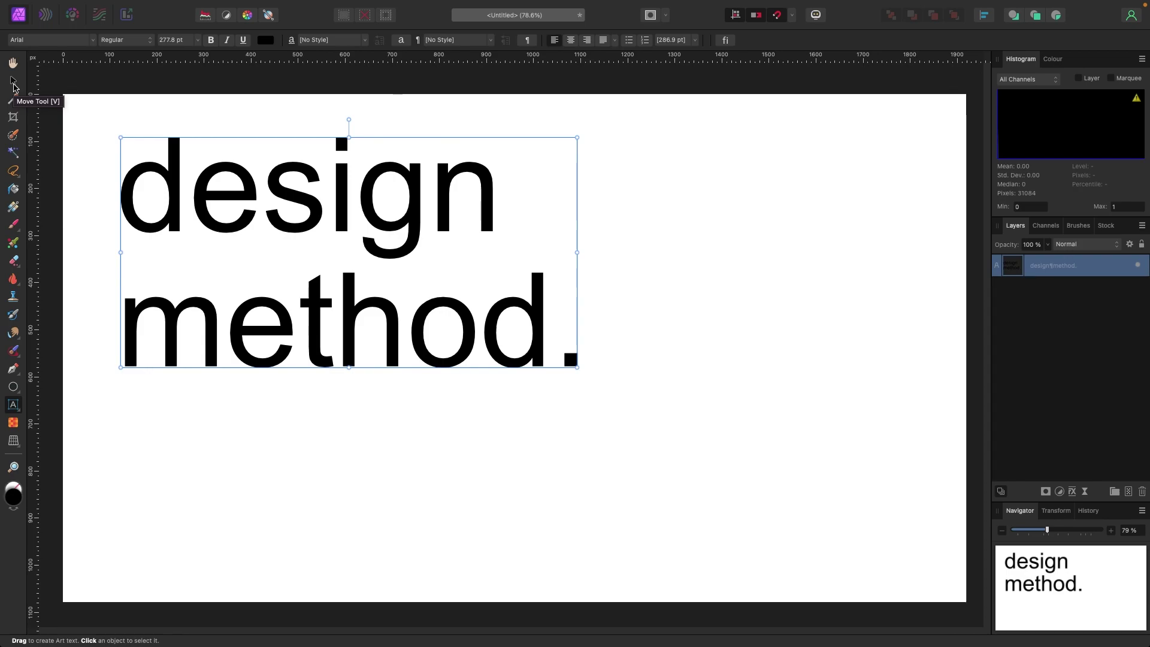
- Reposition the 'design method.' text with the Move Tool and scale it up to about 337 pt
left_click(13, 86)
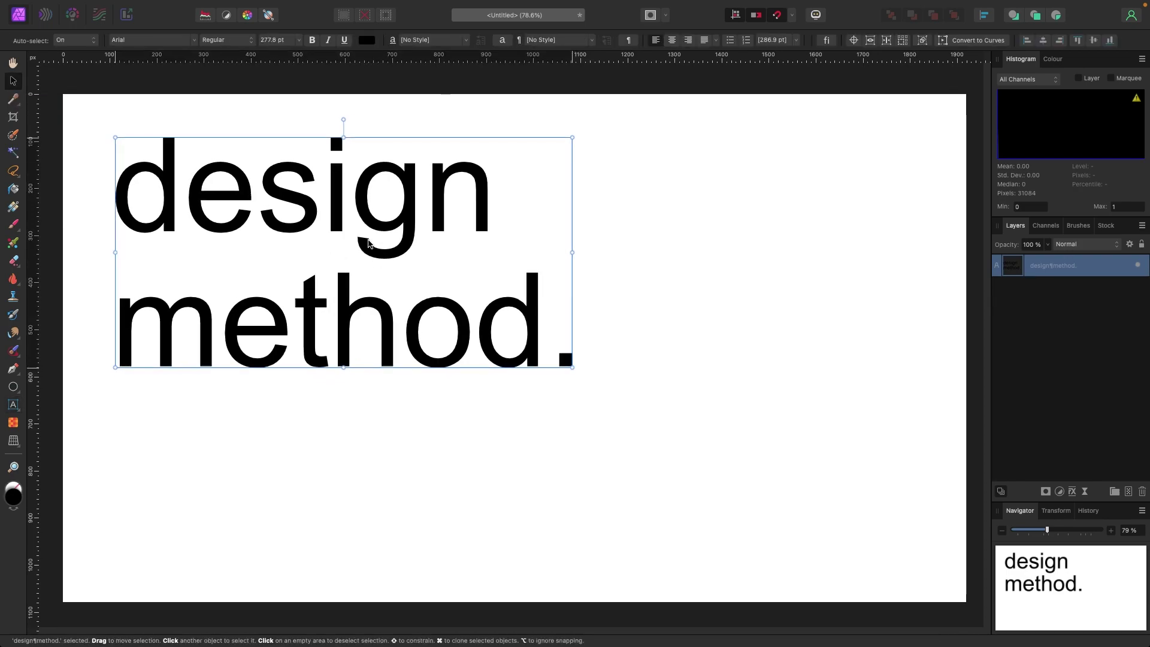
left_click_drag(372, 242, 347, 244)
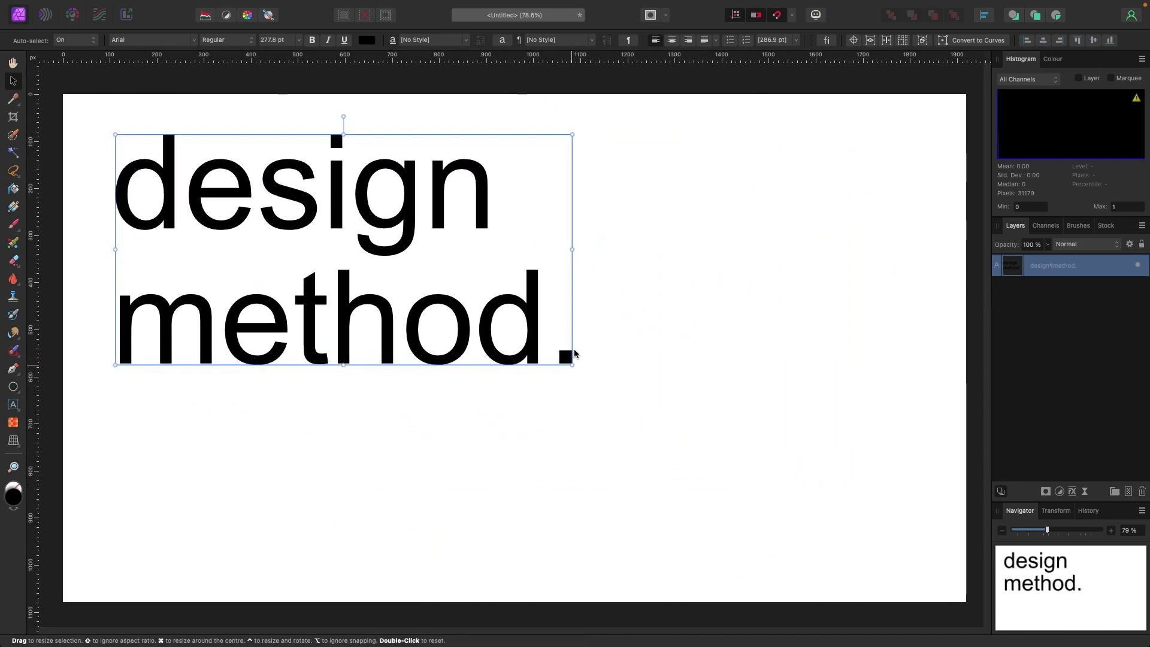
left_click_drag(574, 135, 565, 136)
left_click_drag(560, 360, 522, 392)
left_click_drag(115, 369, 148, 384)
left_click_drag(570, 359, 639, 503)
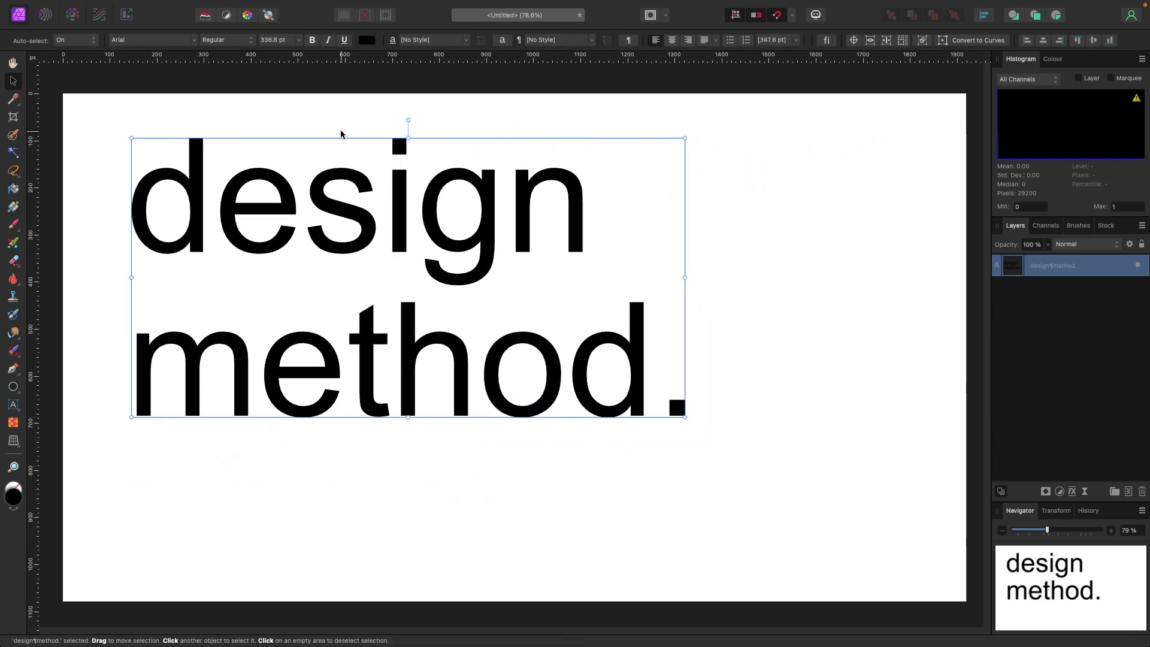
left_click(299, 40)
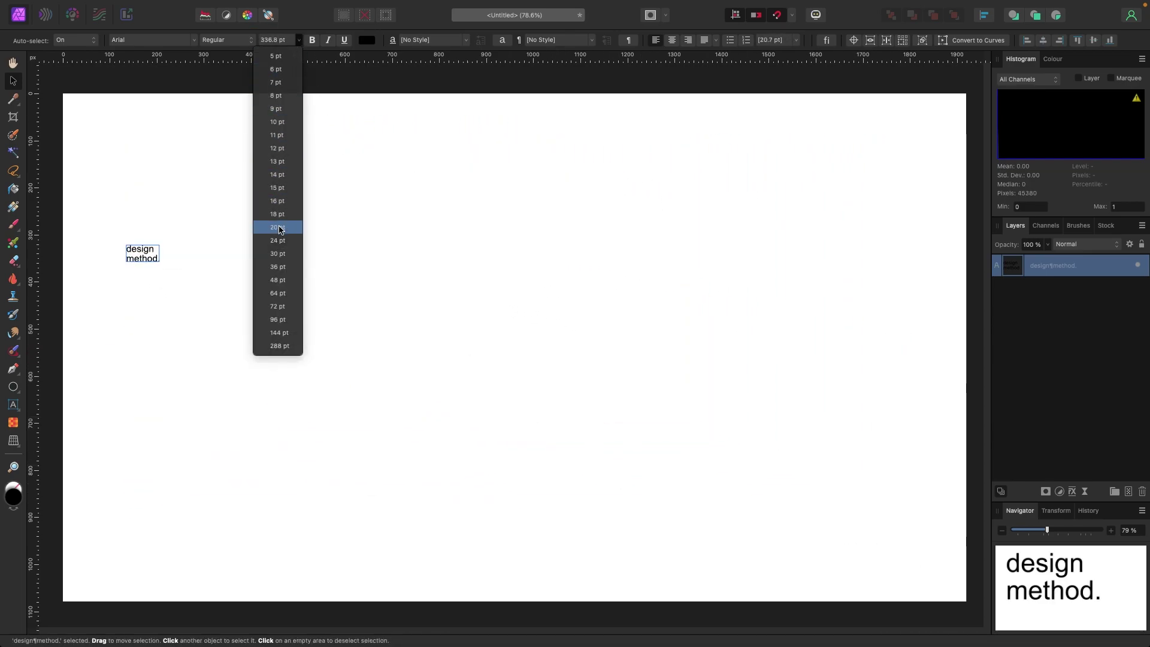
- Set the heading font size to 300 pt and nudge it toward the canvas top-left
left_click(283, 307)
left_click(276, 37)
type("300")
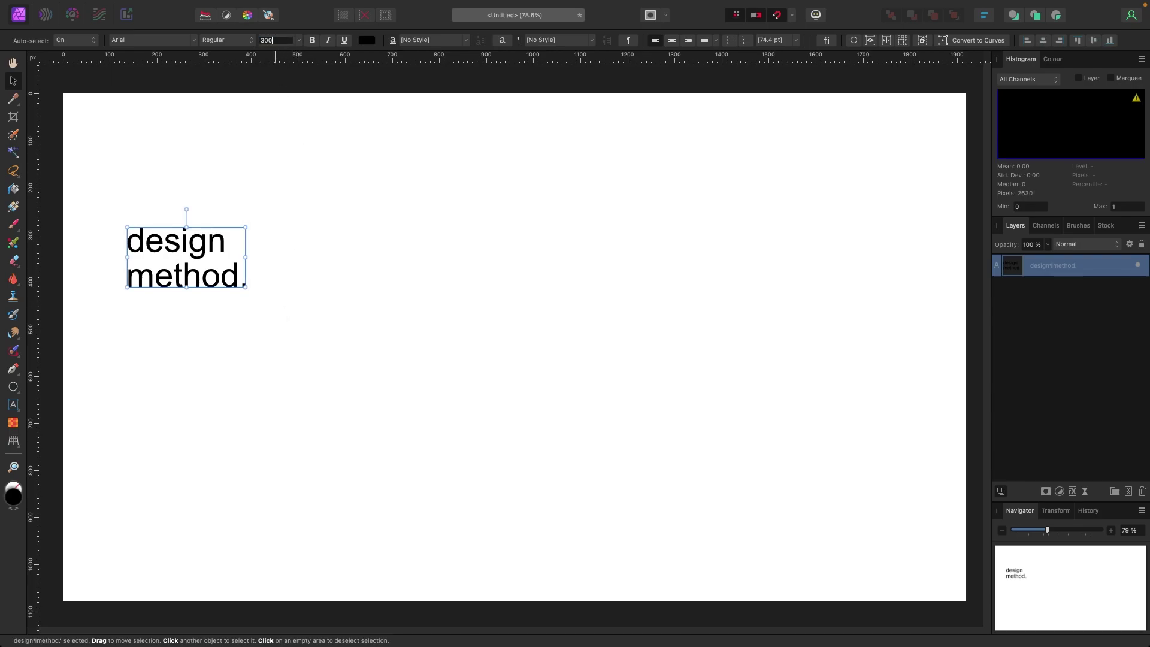
key("Return")
left_click_drag(457, 211, 447, 198)
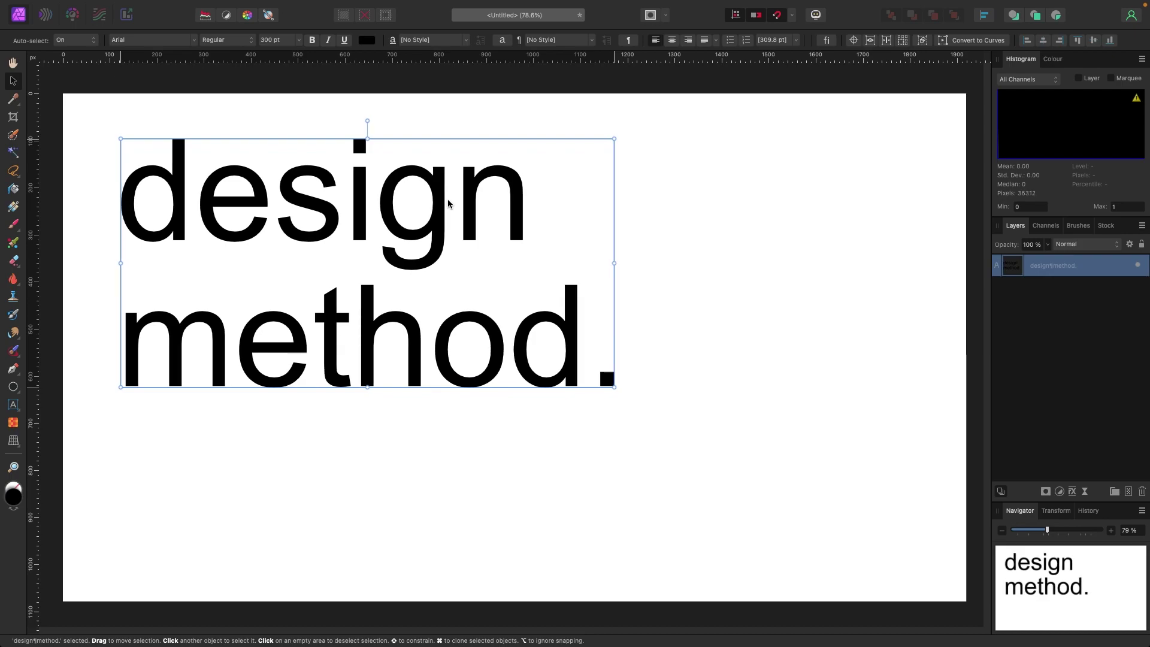
left_click_drag(440, 214, 424, 209)
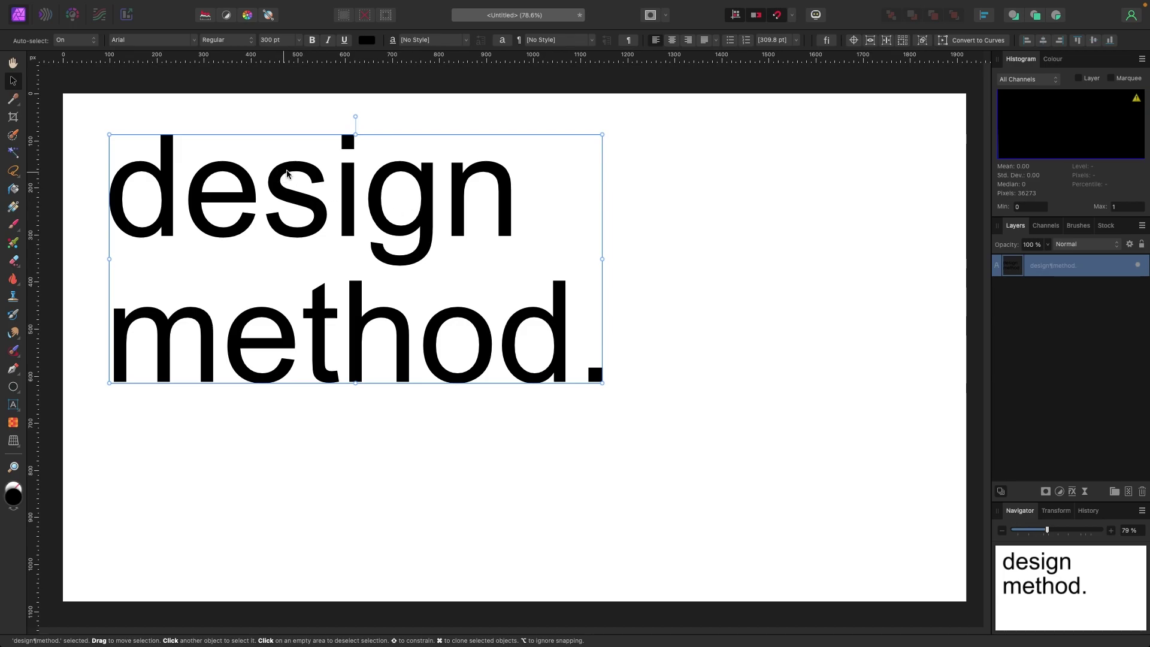
- Change the heading font to Abolition, reposition it at the top-left, then deselect it
left_click_drag(323, 222, 343, 243)
left_click(193, 40)
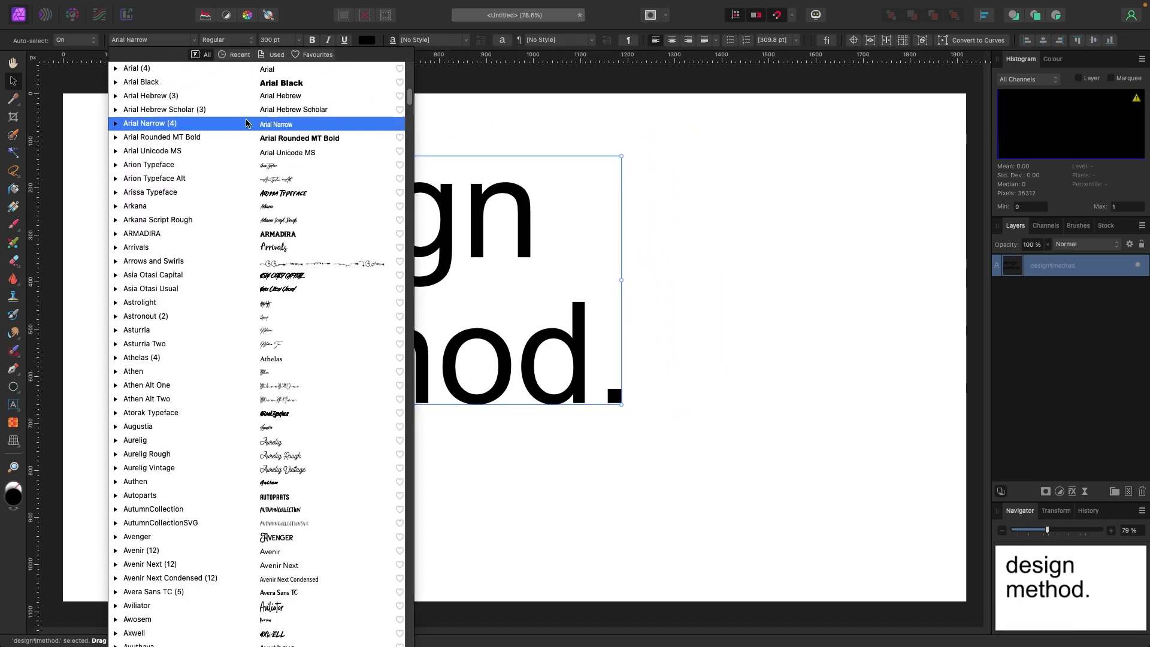
scroll(248, 124, "up", 10)
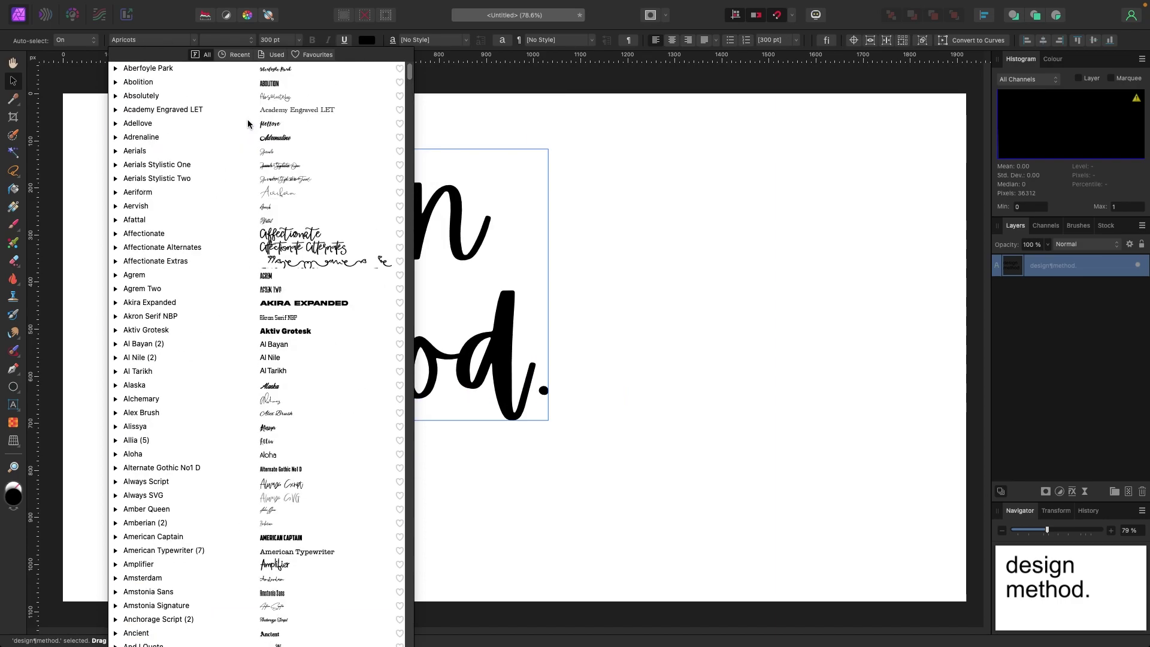
left_click(179, 82)
left_click_drag(322, 289, 291, 255)
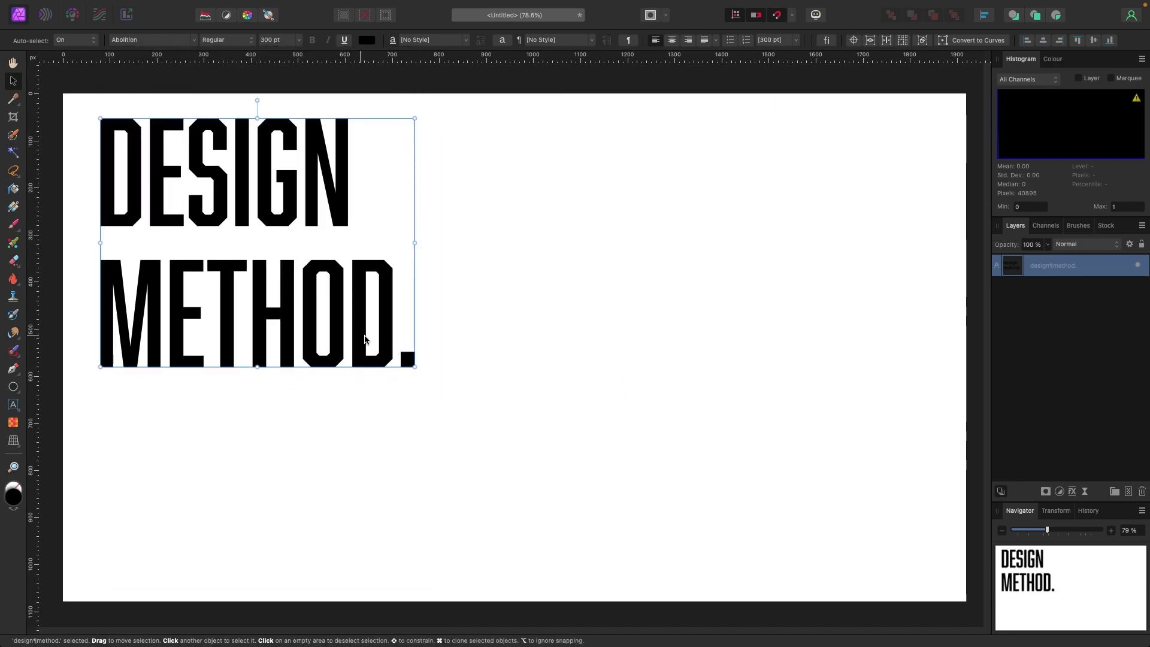
left_click_drag(363, 335, 374, 335)
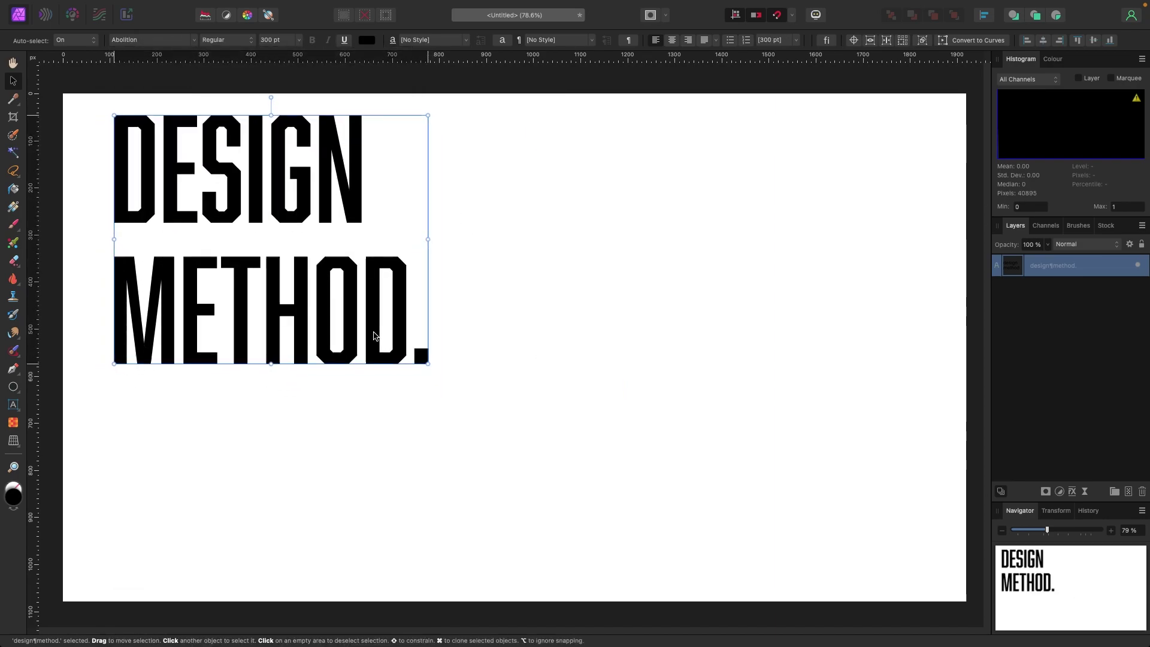
left_click(517, 338)
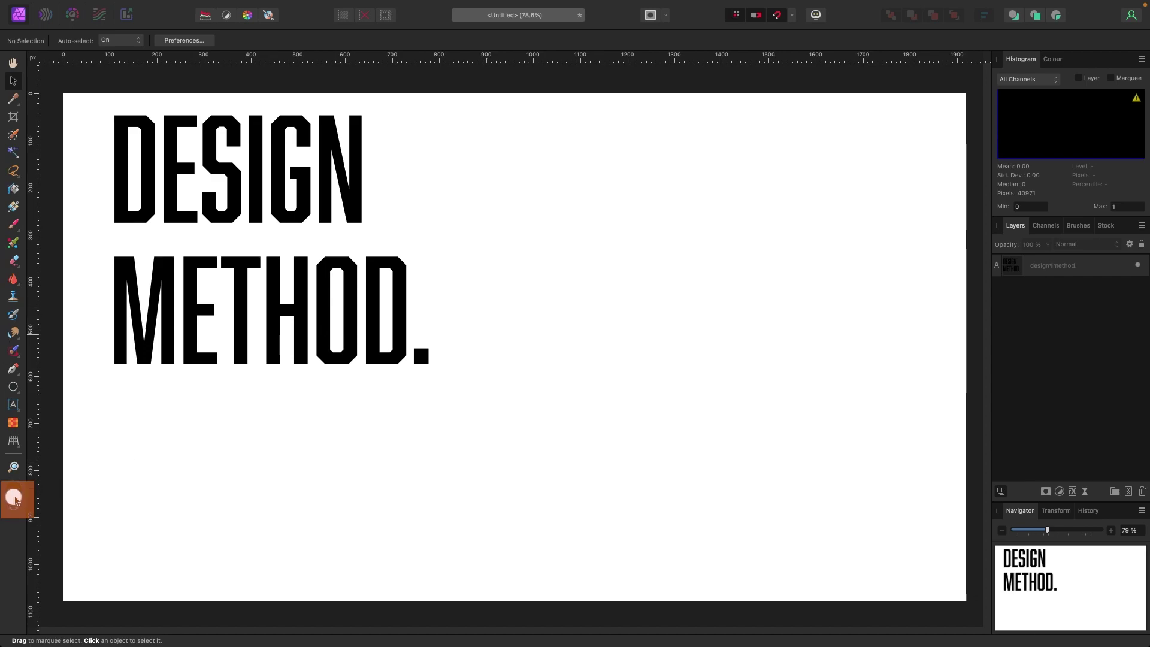
- Recolour the DESIGN METHOD. heading's fill to orange FFAF00 using the Colour panel
left_click(1052, 59)
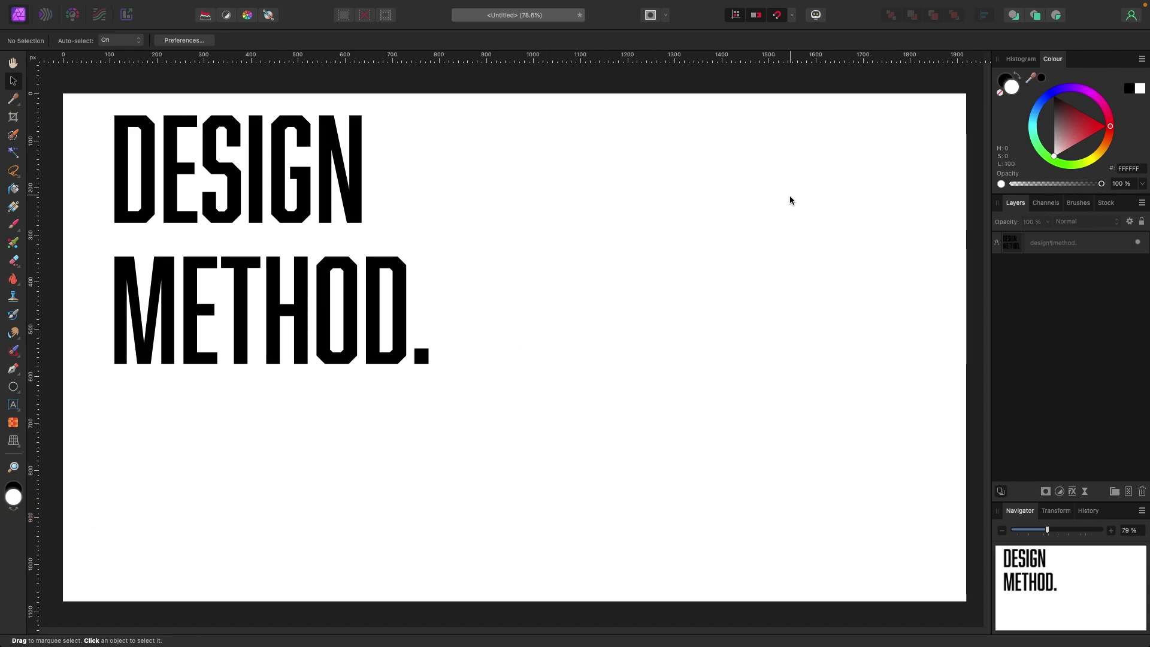
left_click(1013, 89)
left_click(1012, 90)
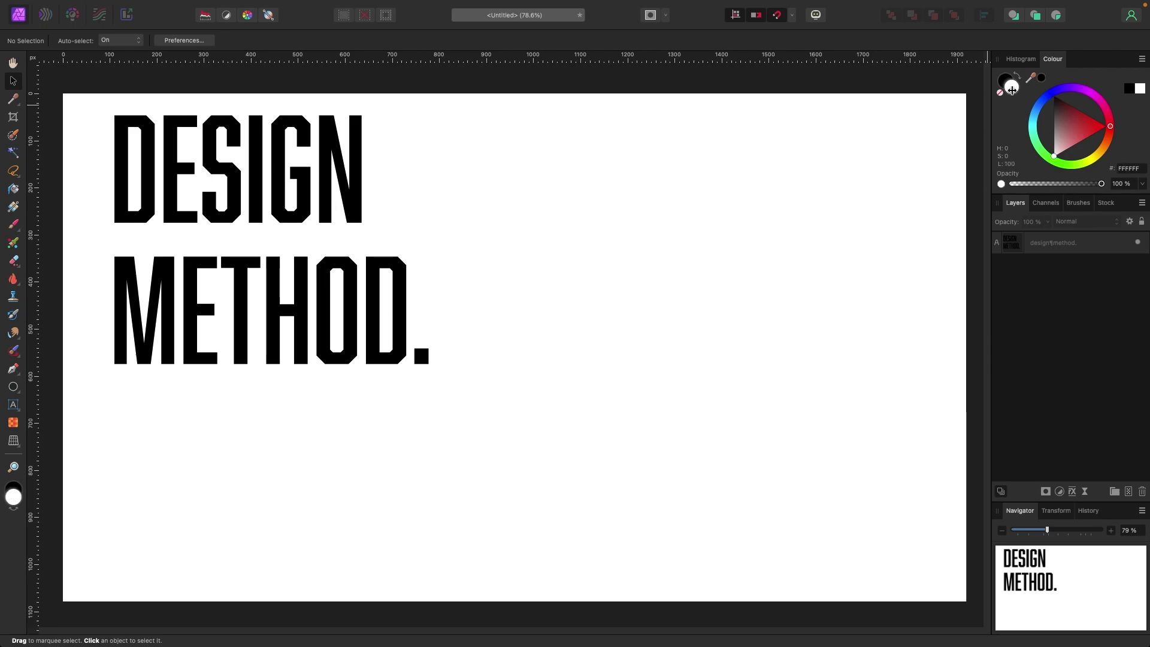
left_click(1012, 89)
left_click(270, 189)
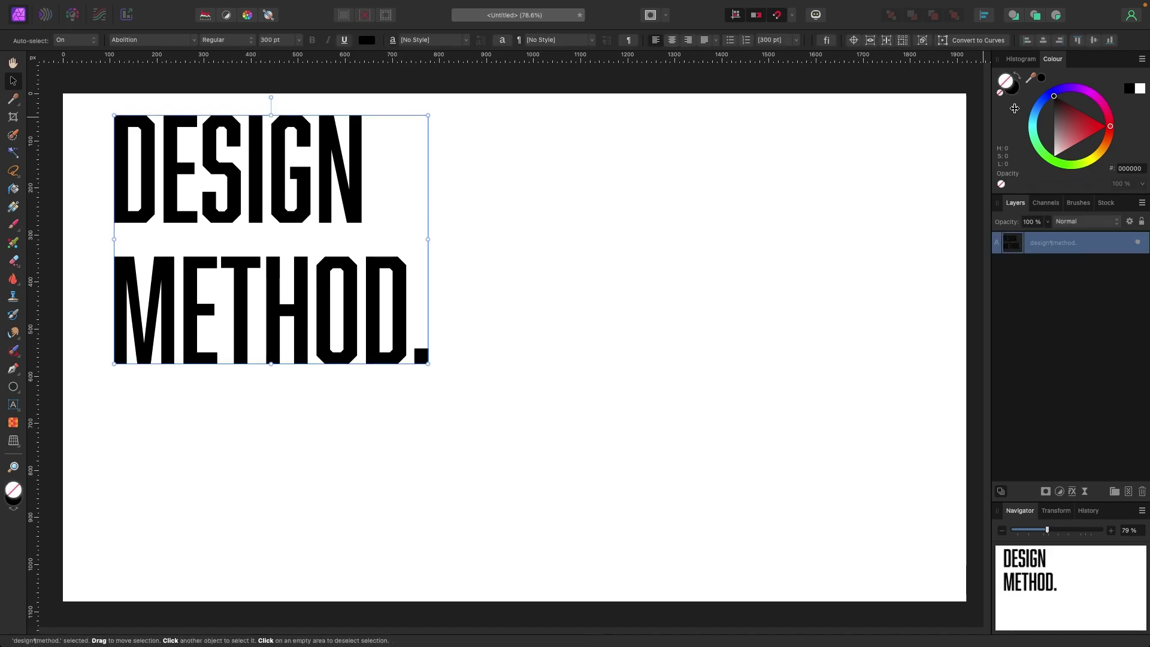
left_click(1012, 90)
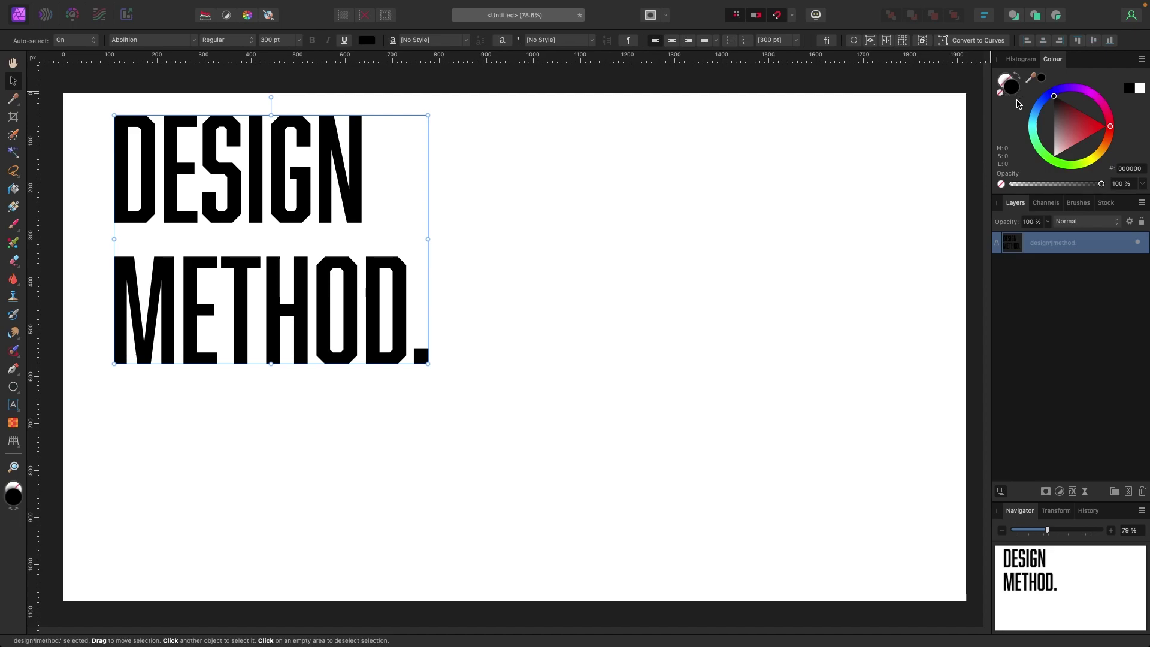
mouse_move(1085, 92)
left_mouse_down()
mouse_move(1051, 94)
mouse_move(1035, 114)
mouse_move(1106, 110)
mouse_move(1075, 155)
mouse_move(1067, 129)
mouse_move(1096, 161)
mouse_move(1105, 147)
mouse_move(1096, 153)
left_mouse_up()
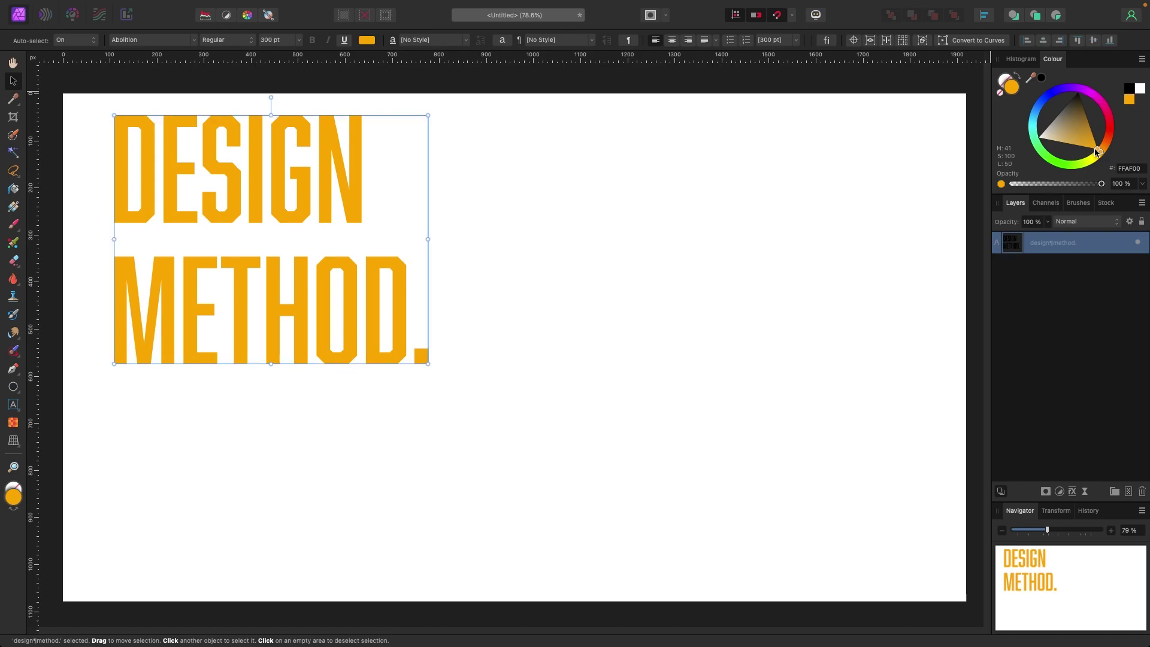
left_click(1004, 80)
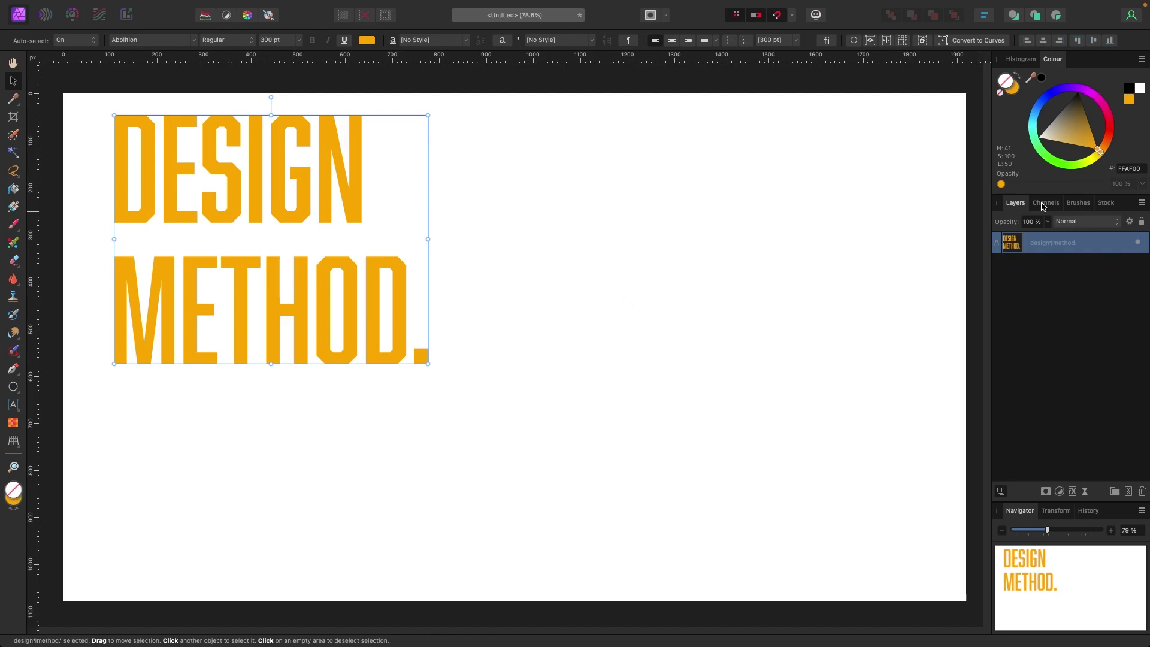
left_click(1078, 94)
mouse_move(1078, 111)
left_mouse_down()
mouse_move(1093, 160)
mouse_move(1075, 95)
mouse_move(1041, 152)
mouse_move(1074, 99)
mouse_move(1051, 124)
mouse_move(1087, 94)
left_mouse_up()
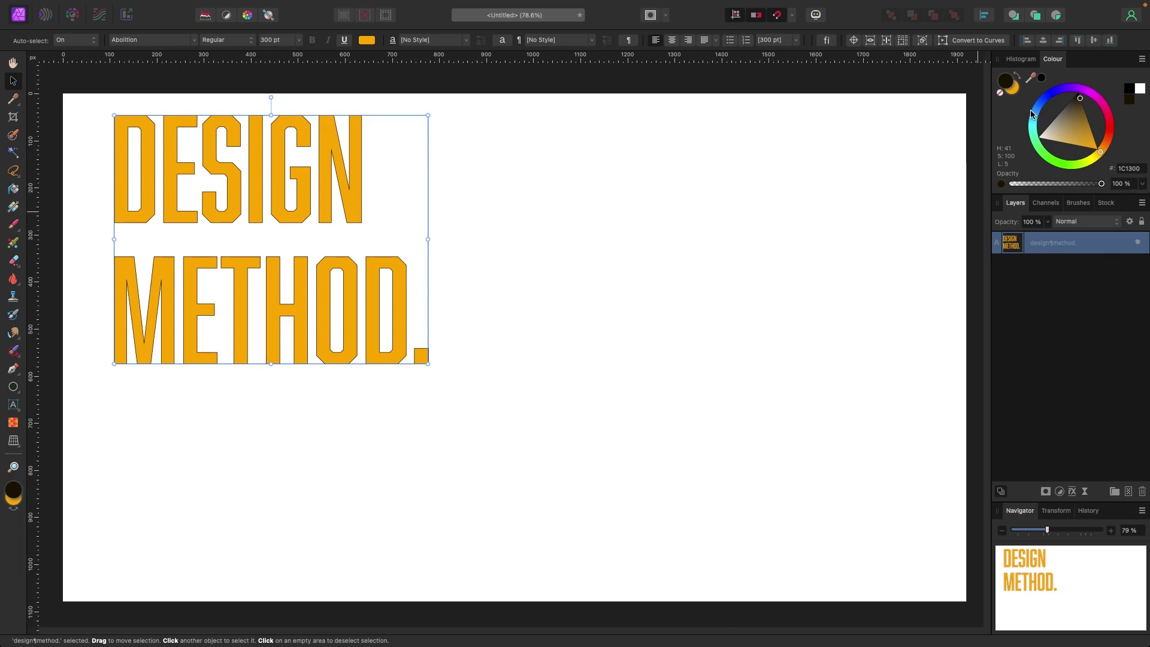
left_click(1013, 95)
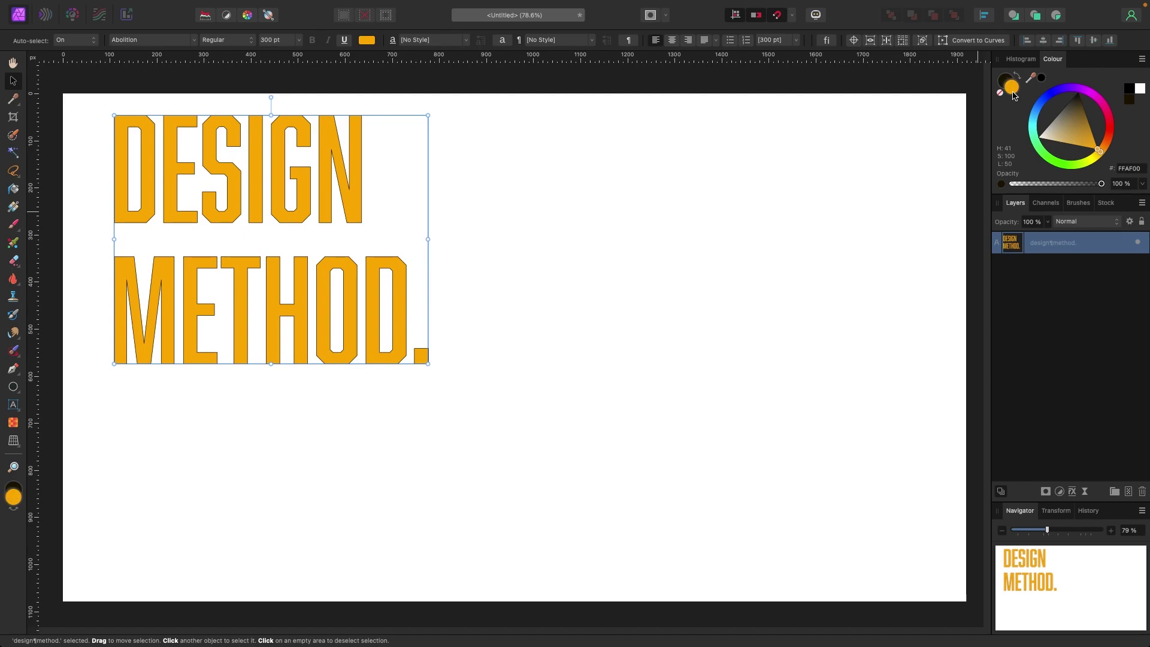
left_click(1005, 80)
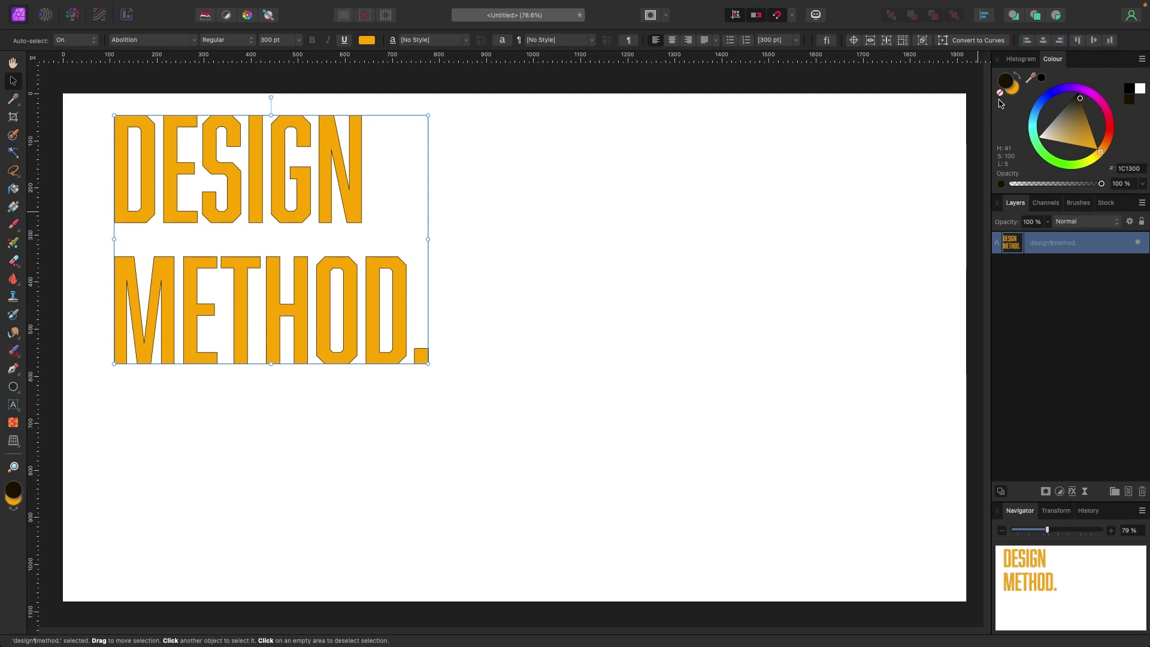
left_click(1001, 97)
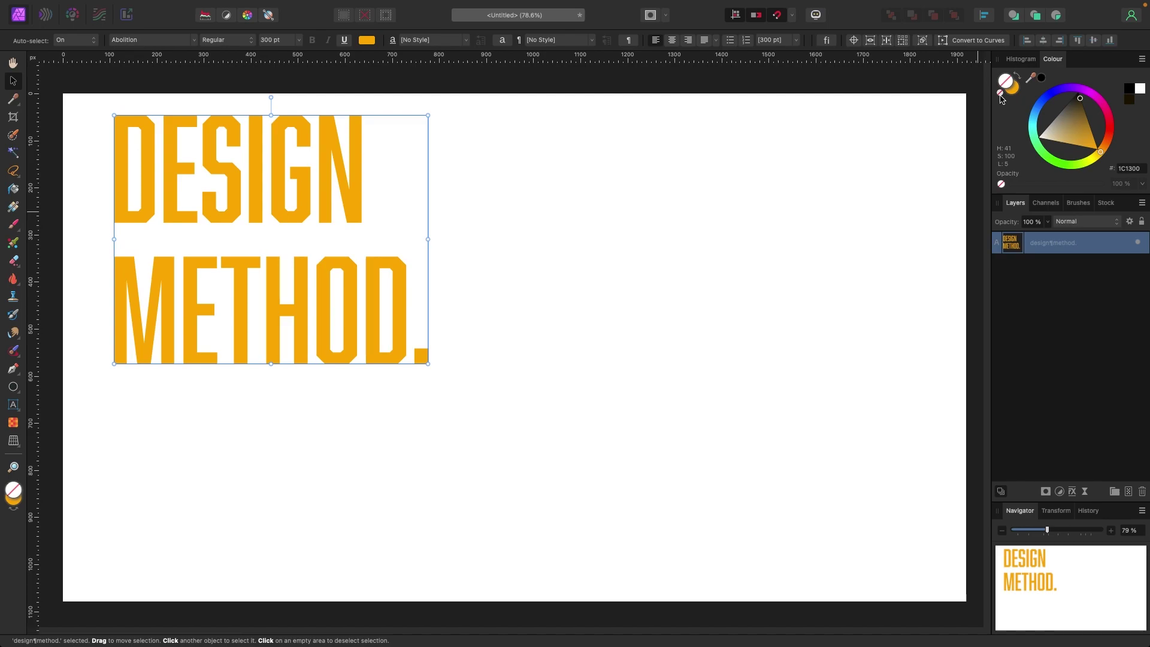
left_click(1013, 94)
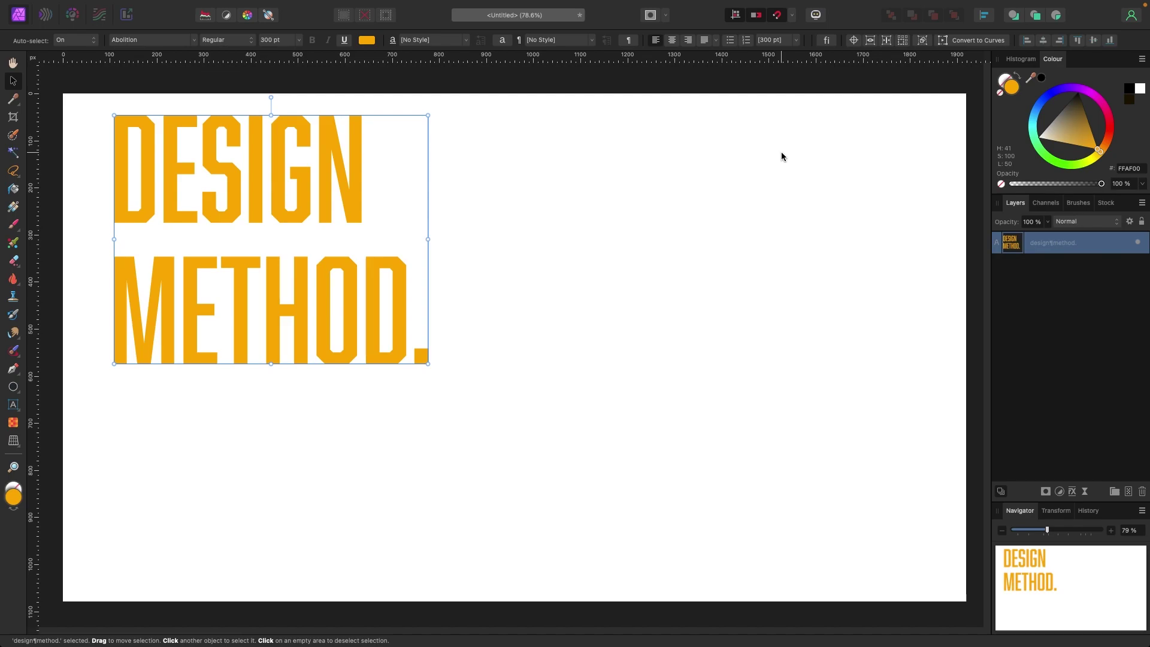
left_click(658, 193)
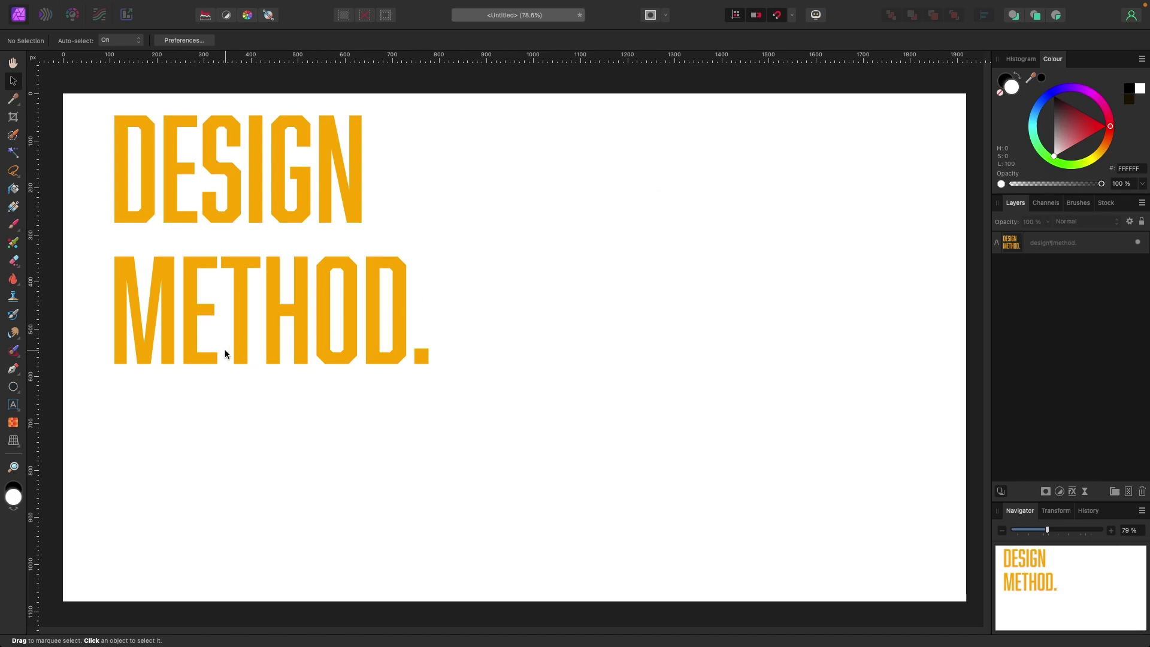
- Draw a frame text box below the heading with the Frame Text Tool
left_click(19, 410)
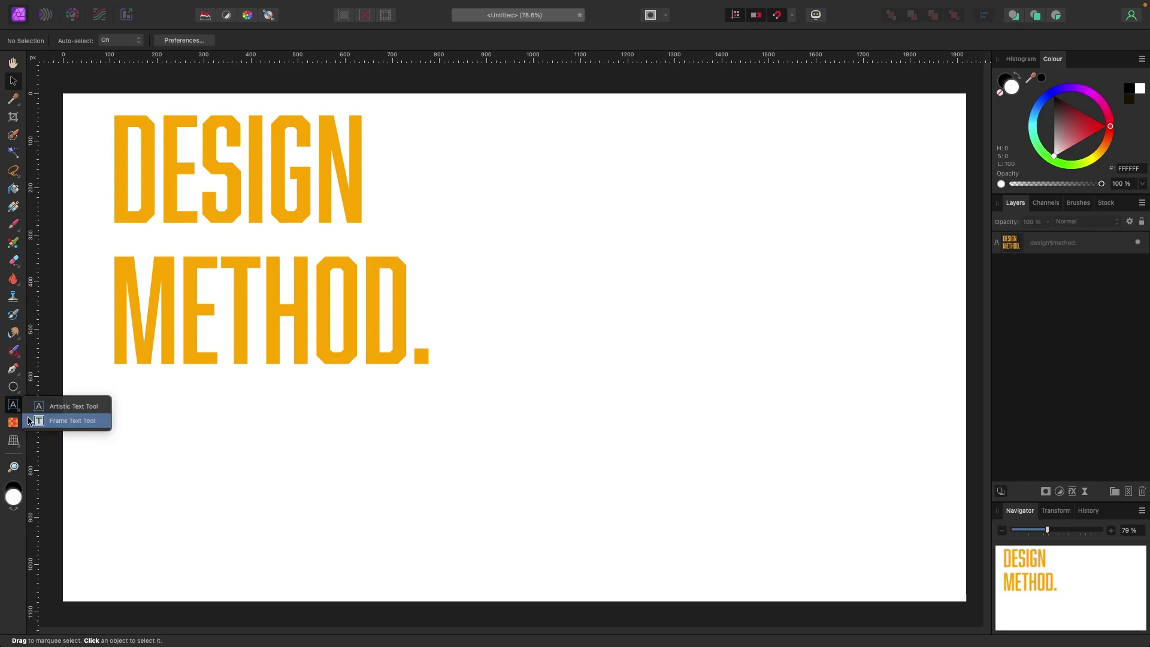
left_click(40, 421)
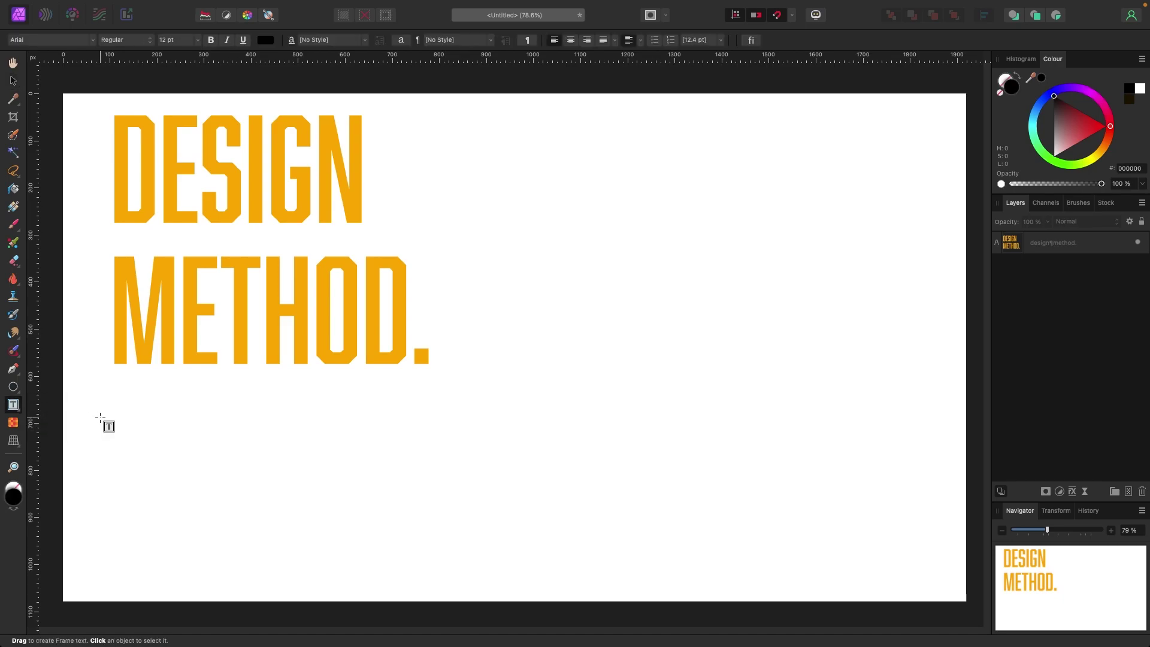
left_click(100, 417)
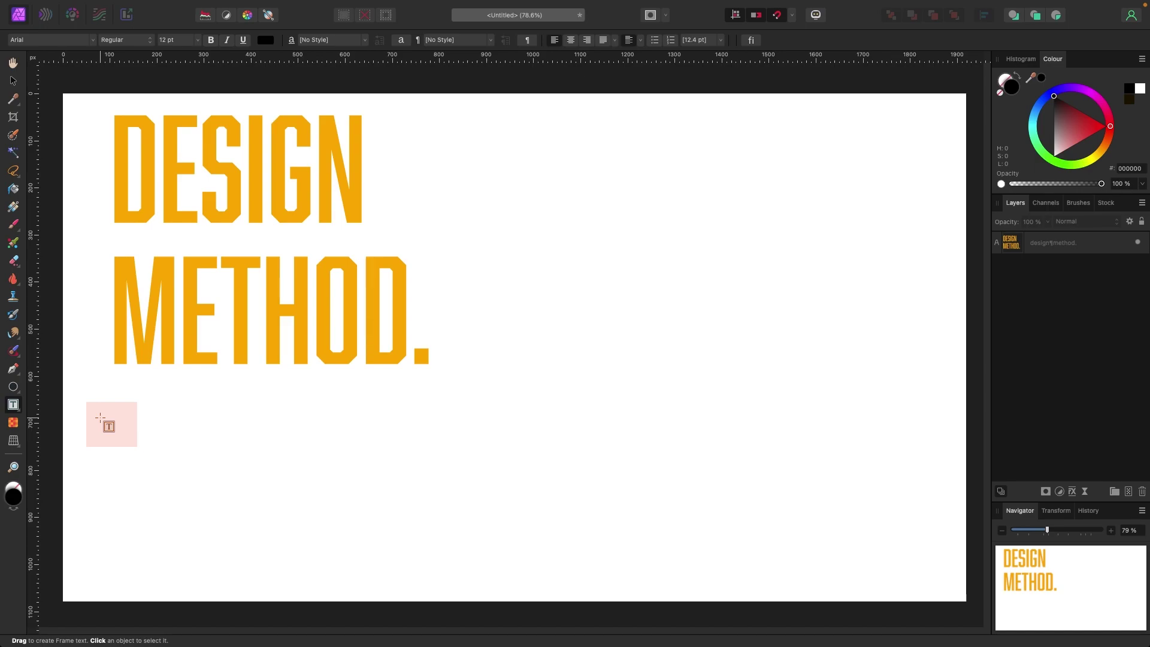
scroll(105, 407, "up", 1)
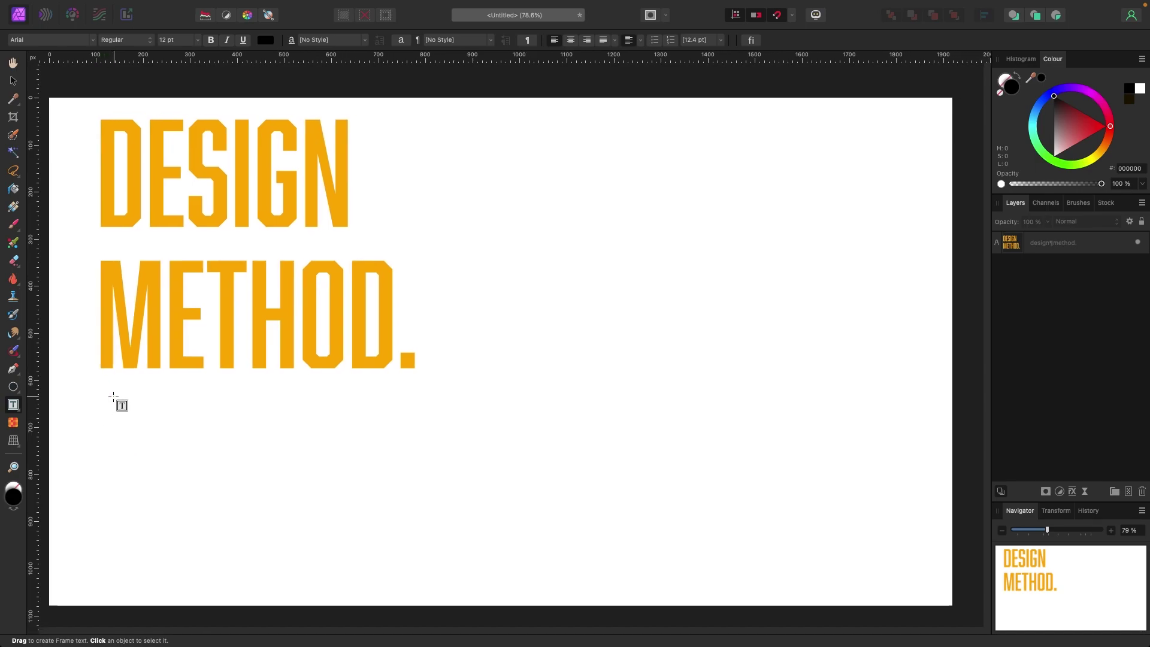
left_click(125, 400)
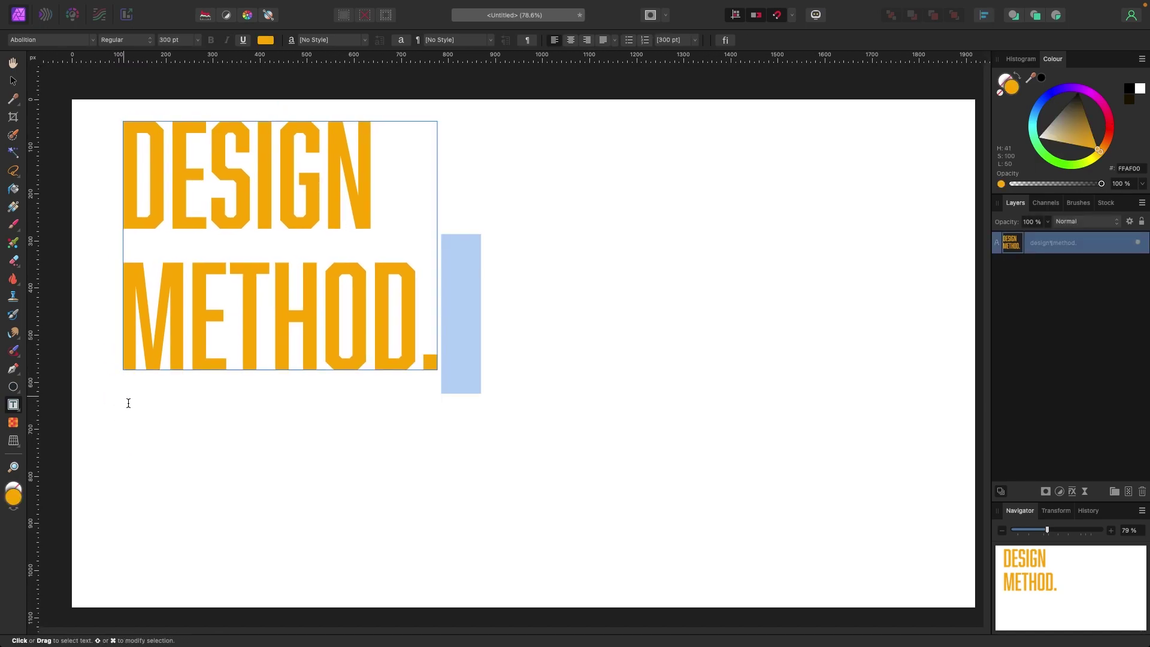
left_click_drag(123, 404, 437, 564)
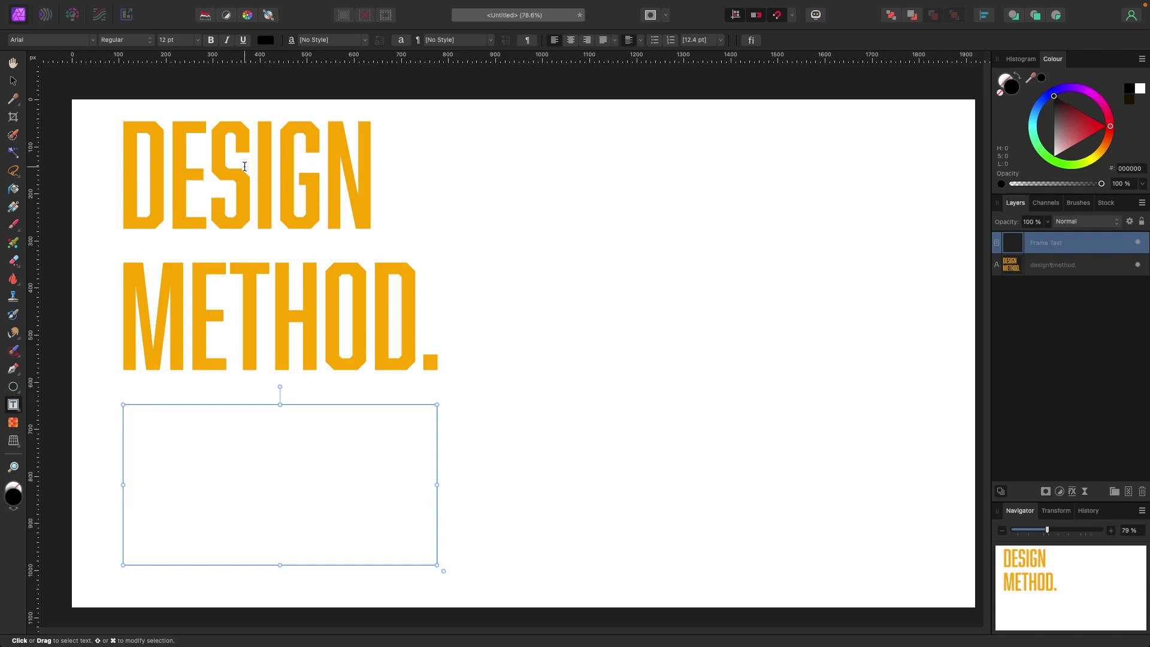
- Insert filler text into the frame from the Text menu
mouse_move(233, 3)
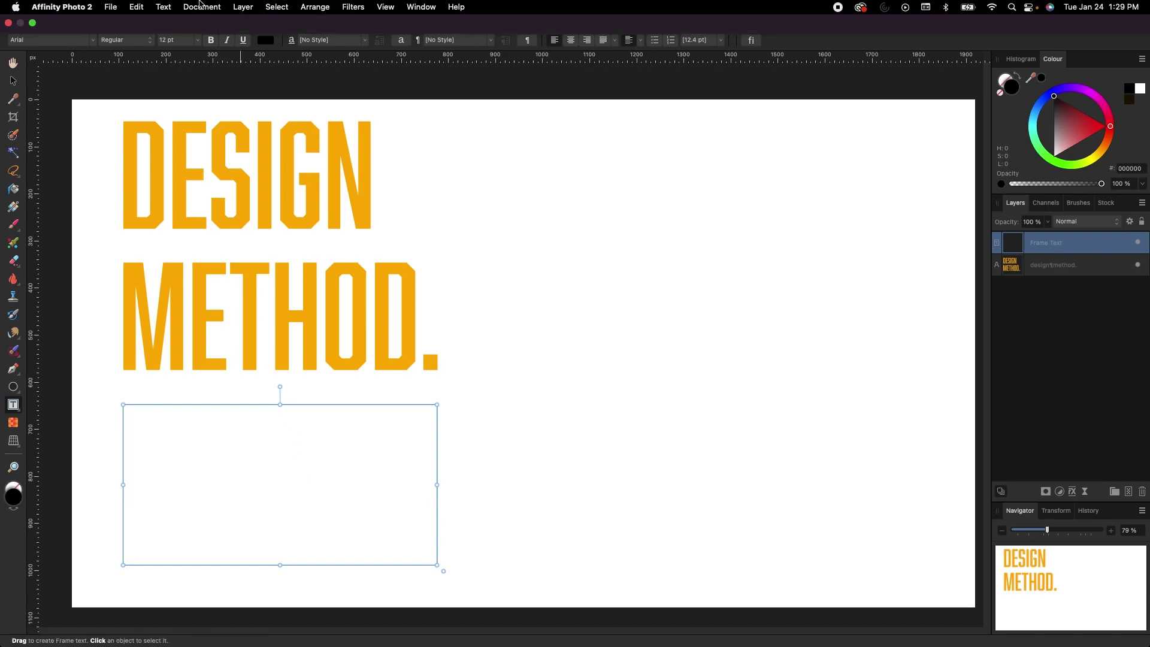
left_click(171, 7)
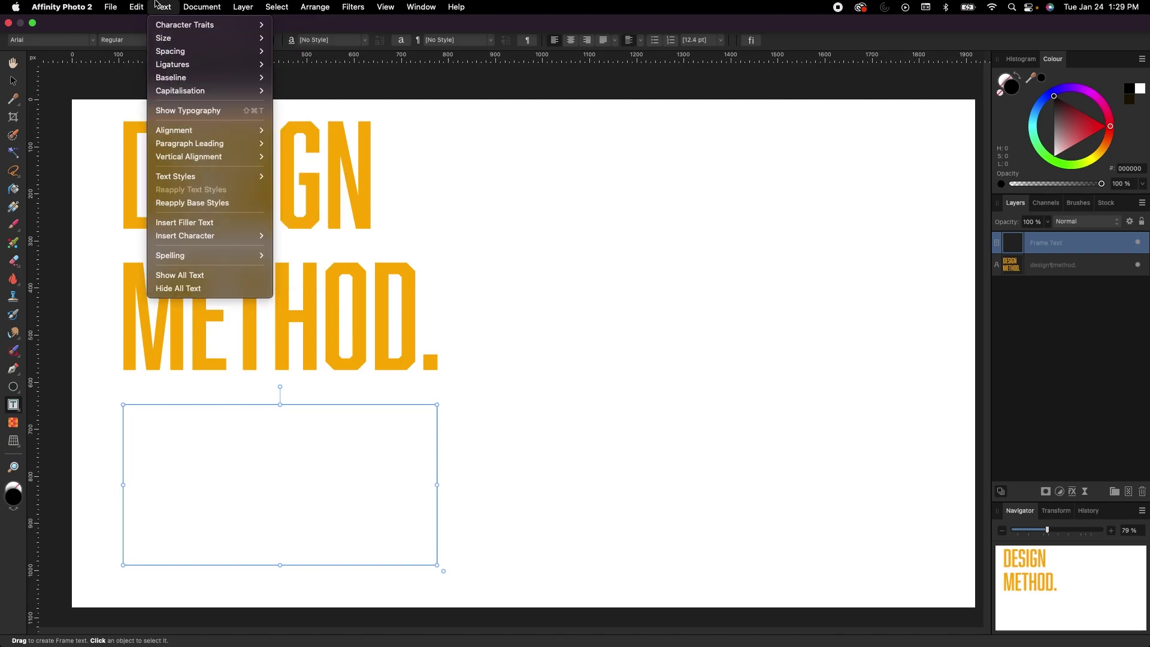
left_click(185, 223)
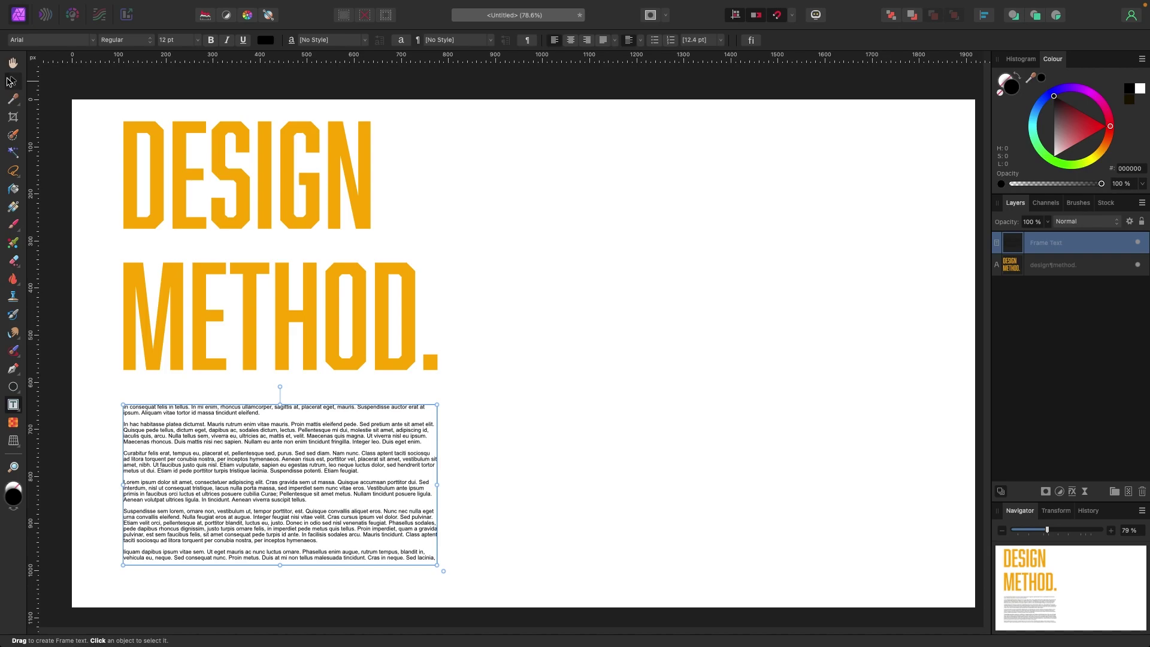
- Resize the text frame to the heading's width, extending its top up to the heading
left_click(11, 81)
left_click_drag(298, 474, 299, 469)
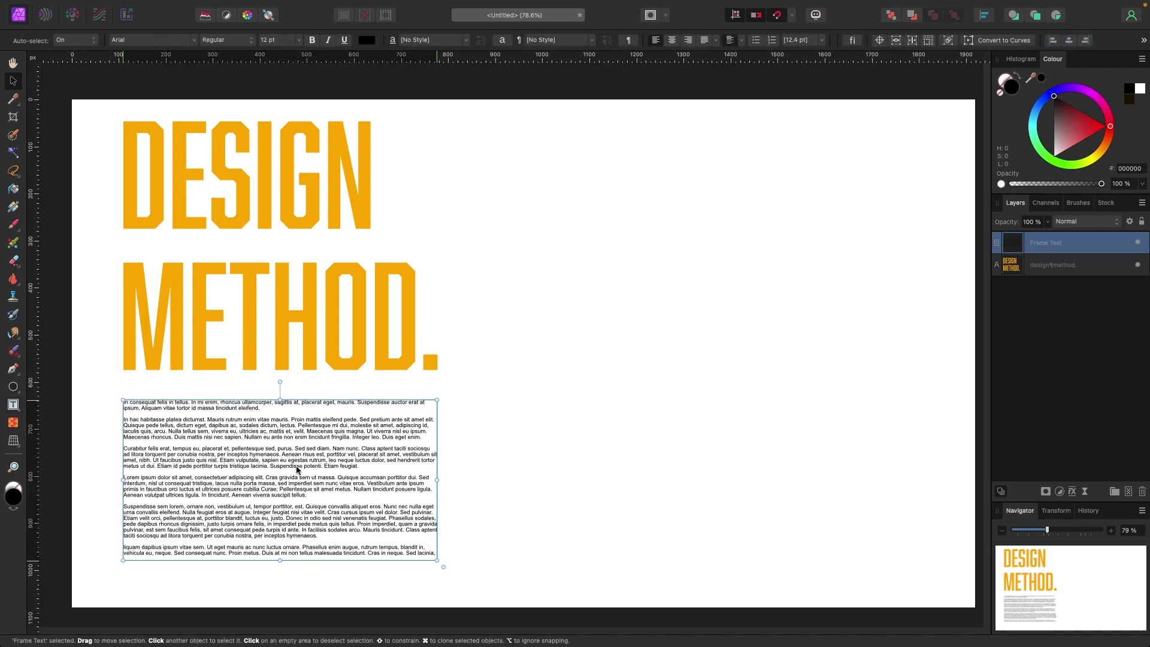
left_click_drag(436, 484, 762, 485)
left_click_drag(442, 560, 464, 576)
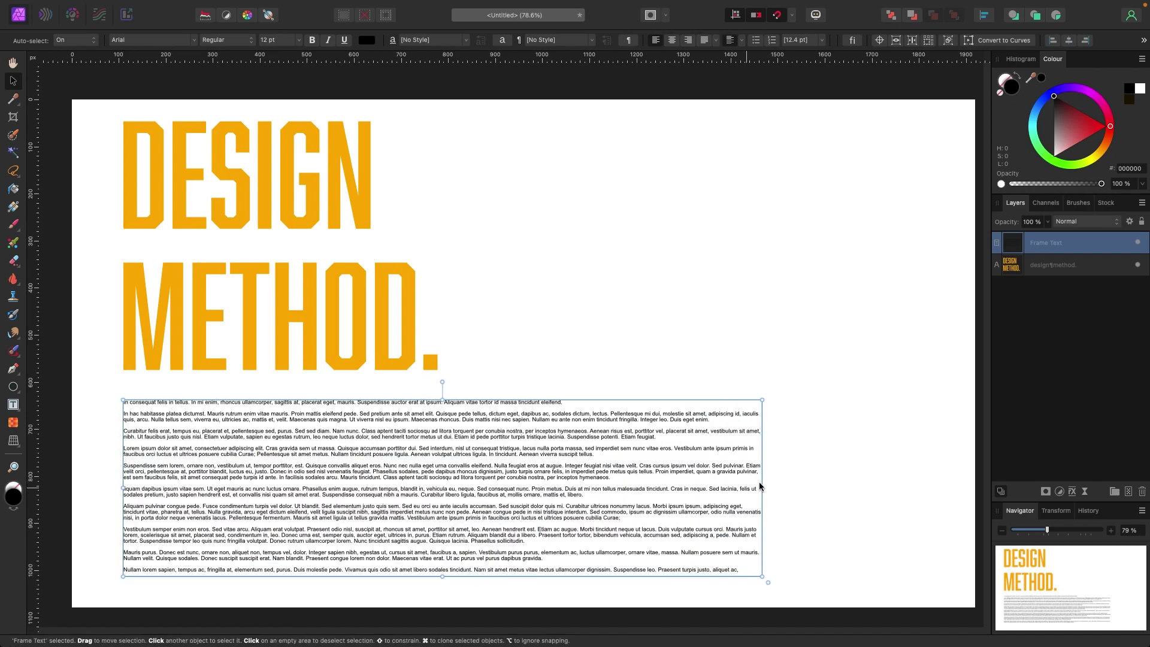
left_click_drag(762, 487, 436, 474)
left_click_drag(280, 400, 280, 393)
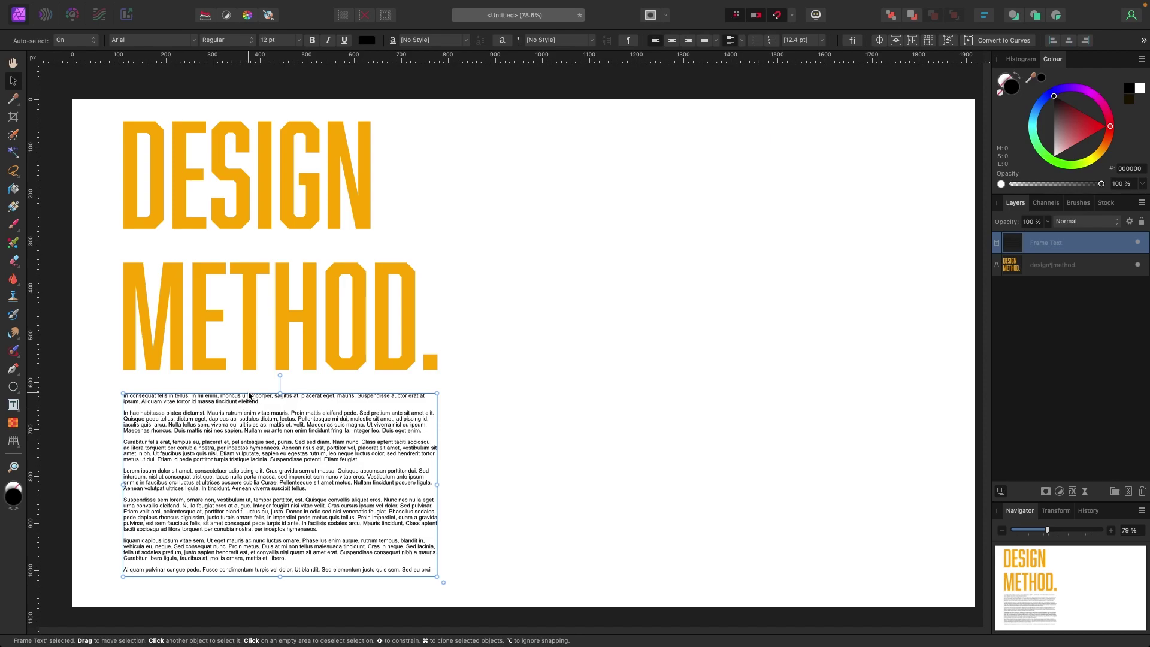
left_click(275, 199)
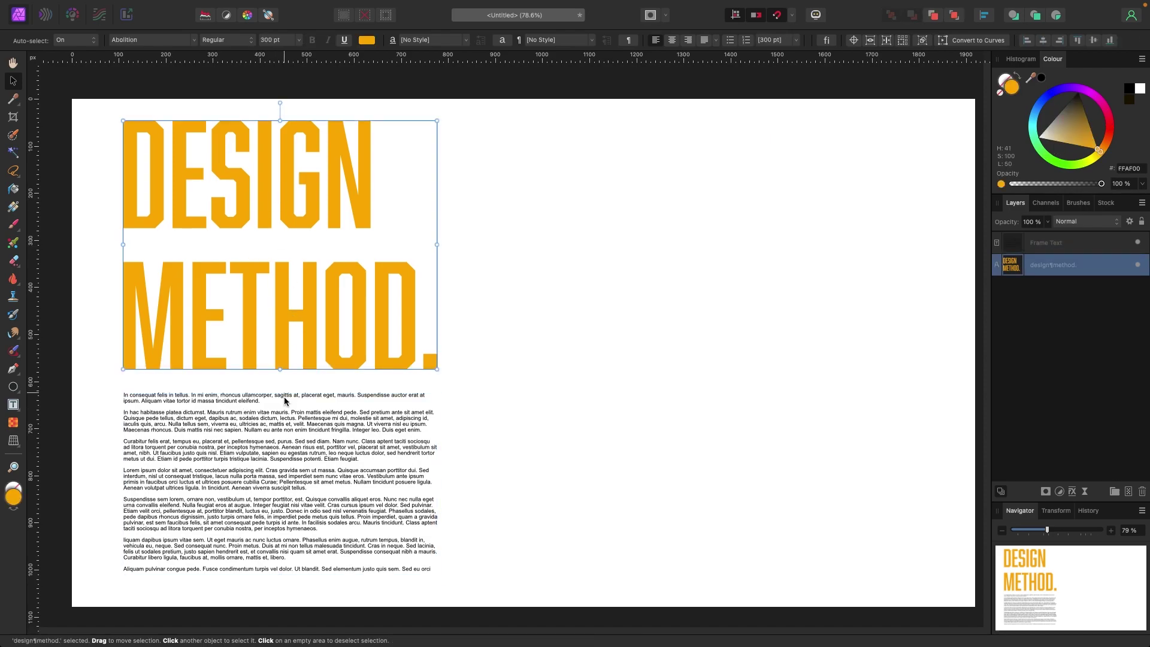
left_click(284, 425)
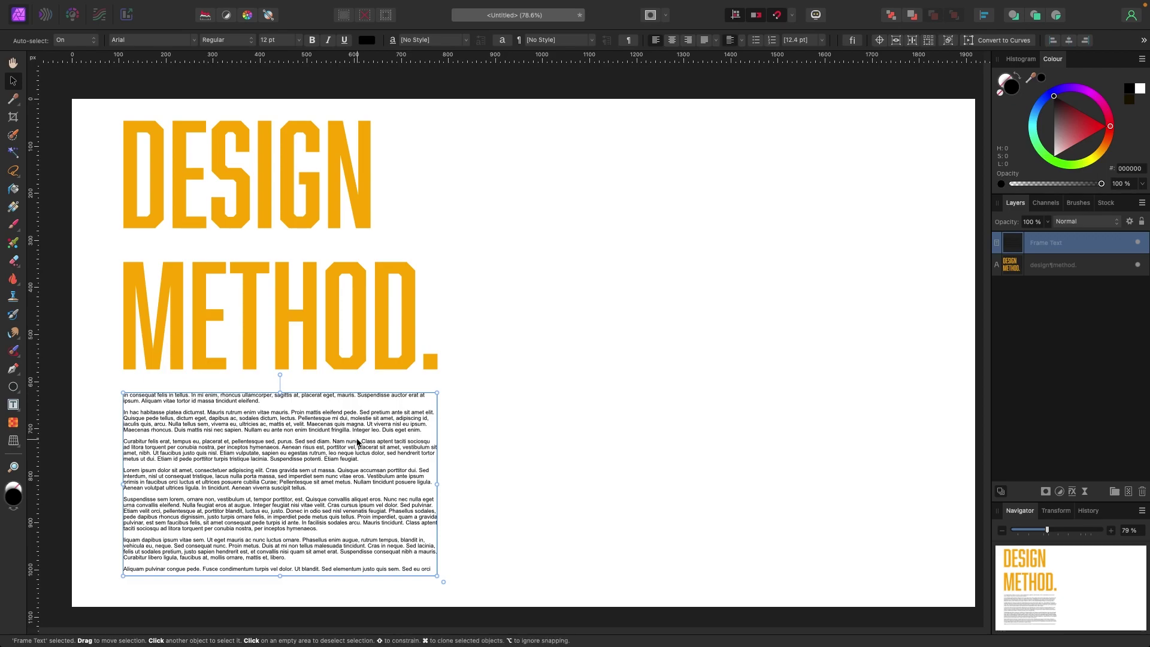
left_click(1070, 132)
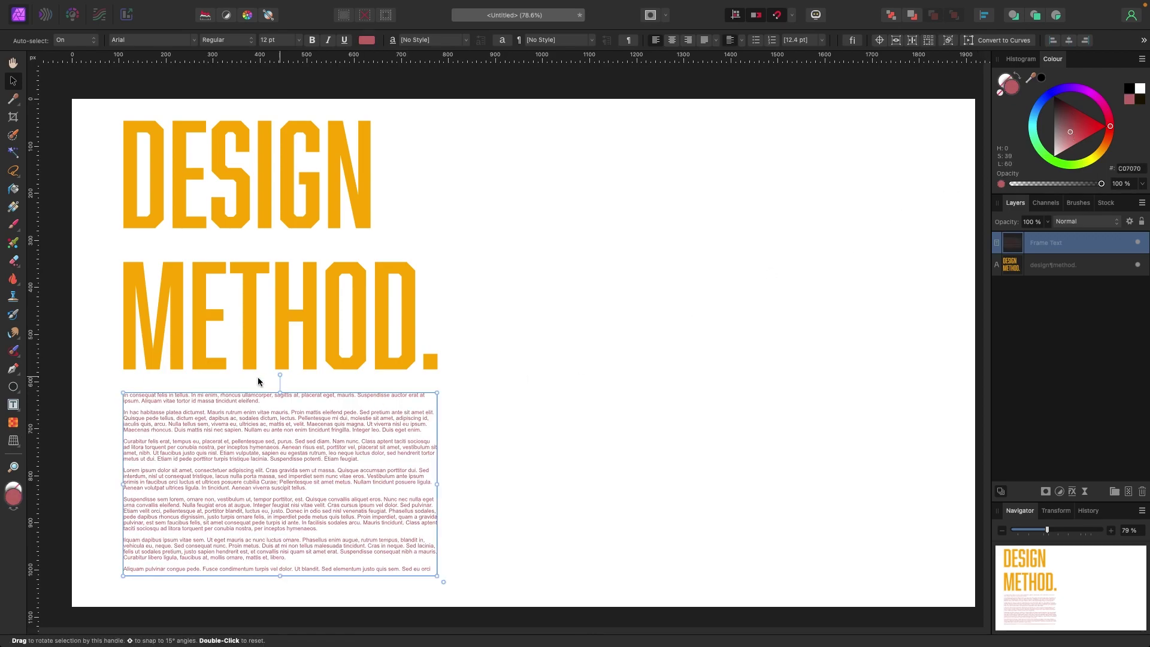
left_click(1066, 141)
left_click_drag(1065, 146, 1053, 96)
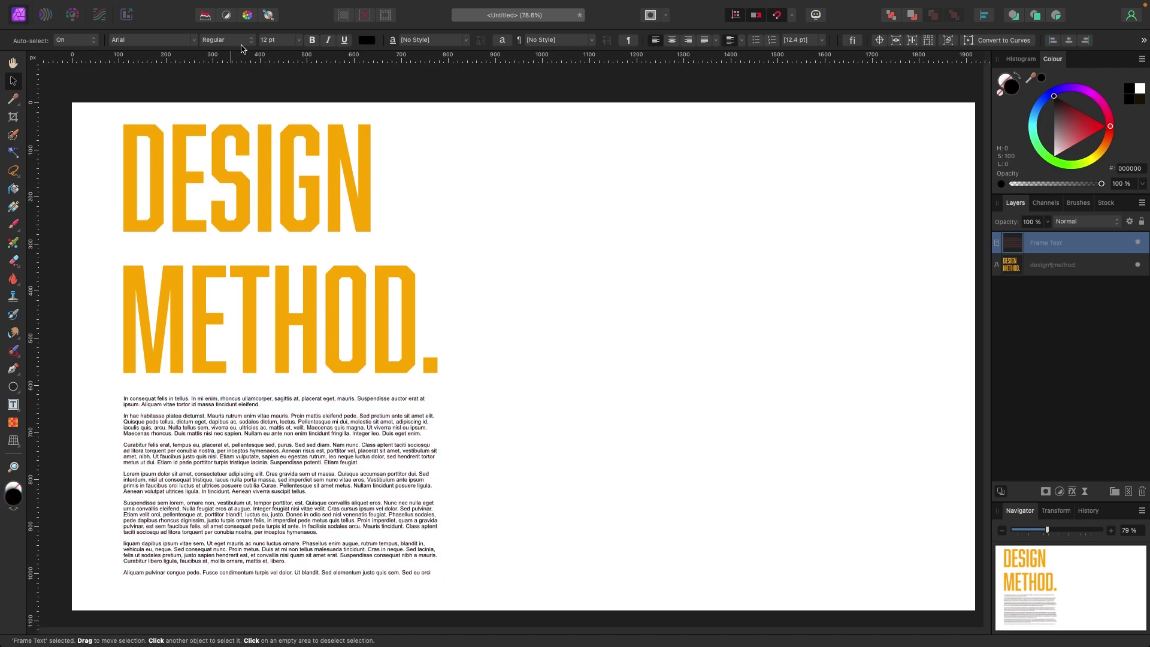
left_click(273, 40)
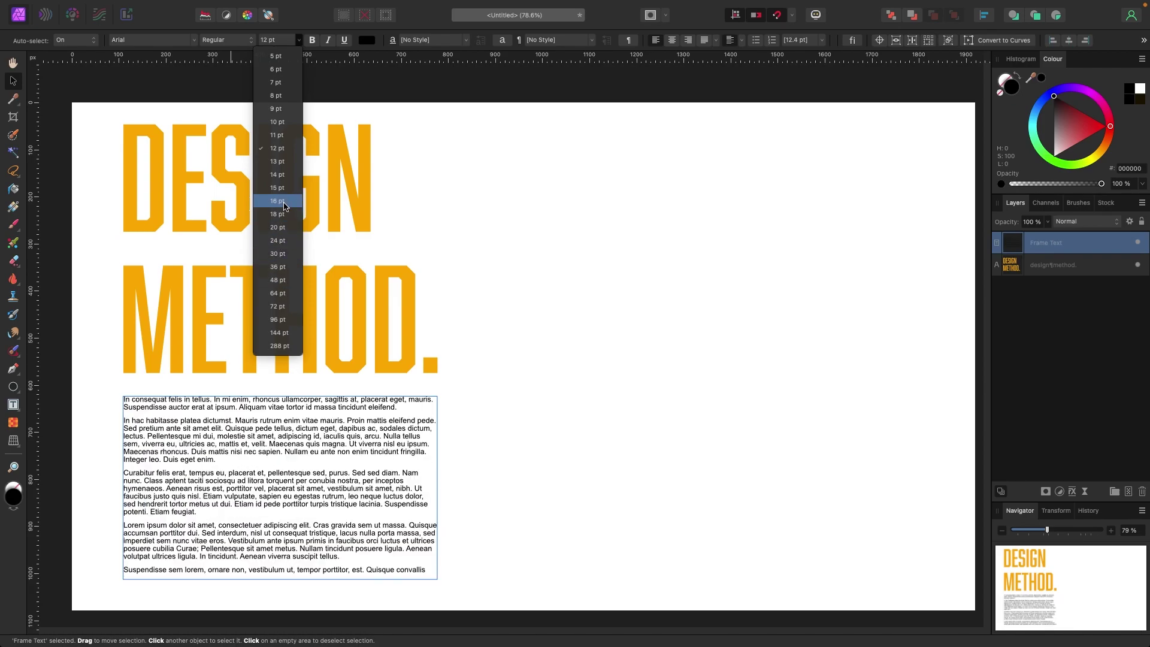
left_click(285, 155)
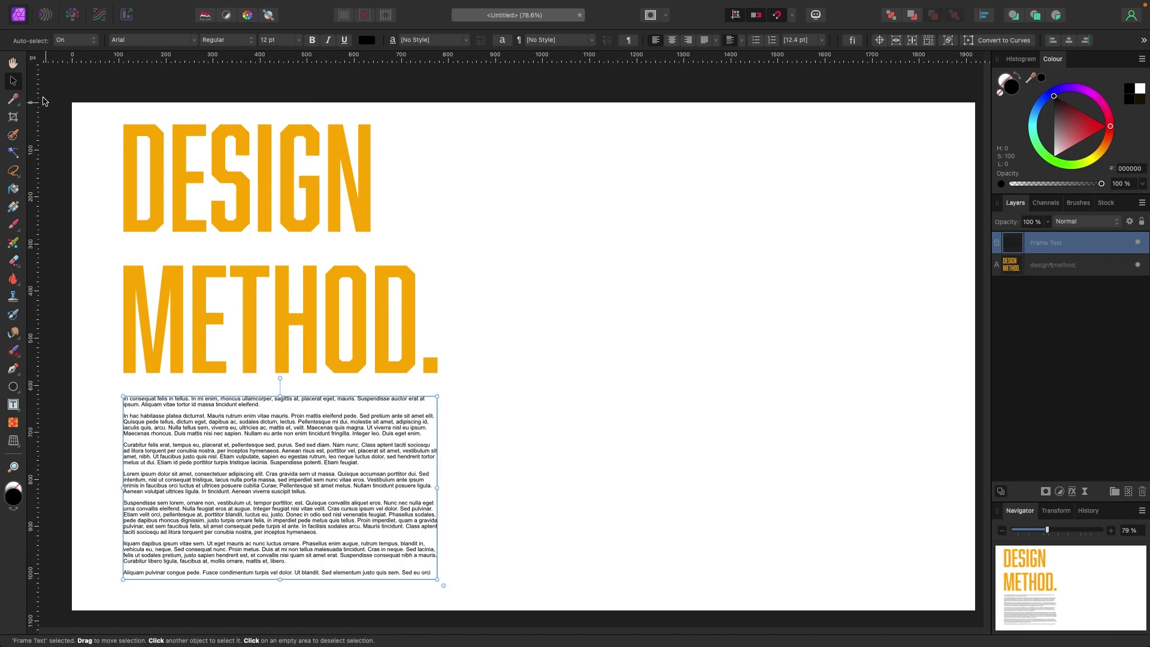
left_click(517, 230)
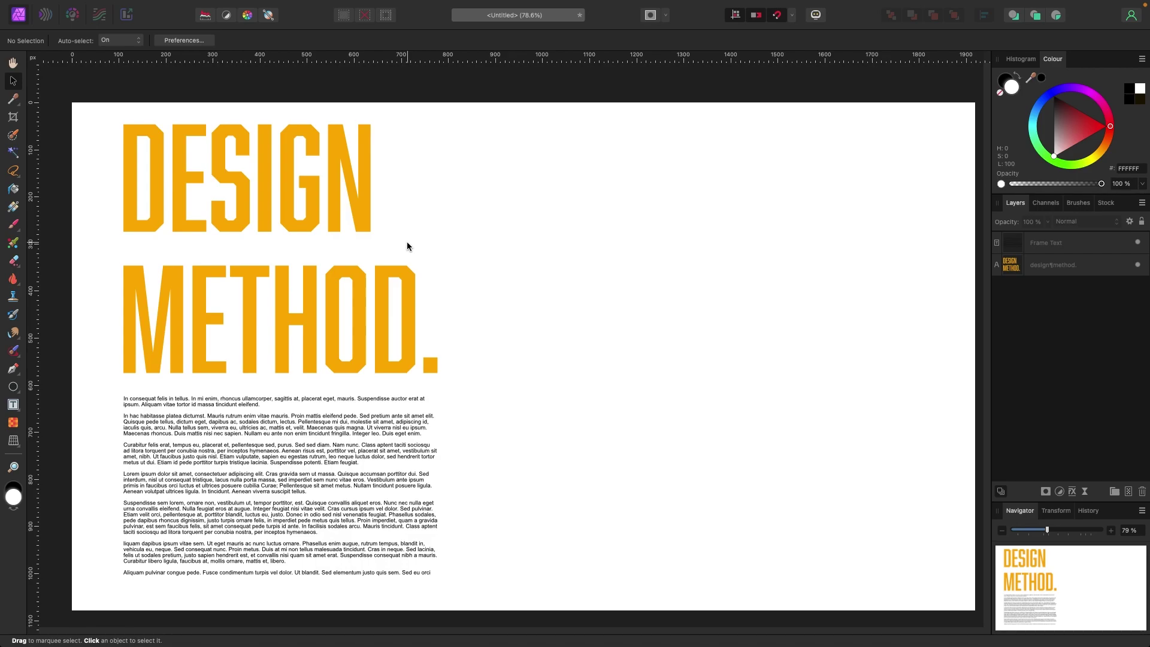
- Draw a large ellipse to the right of the DESIGN METHOD. heading with the Ellipse Tool
left_click(19, 392)
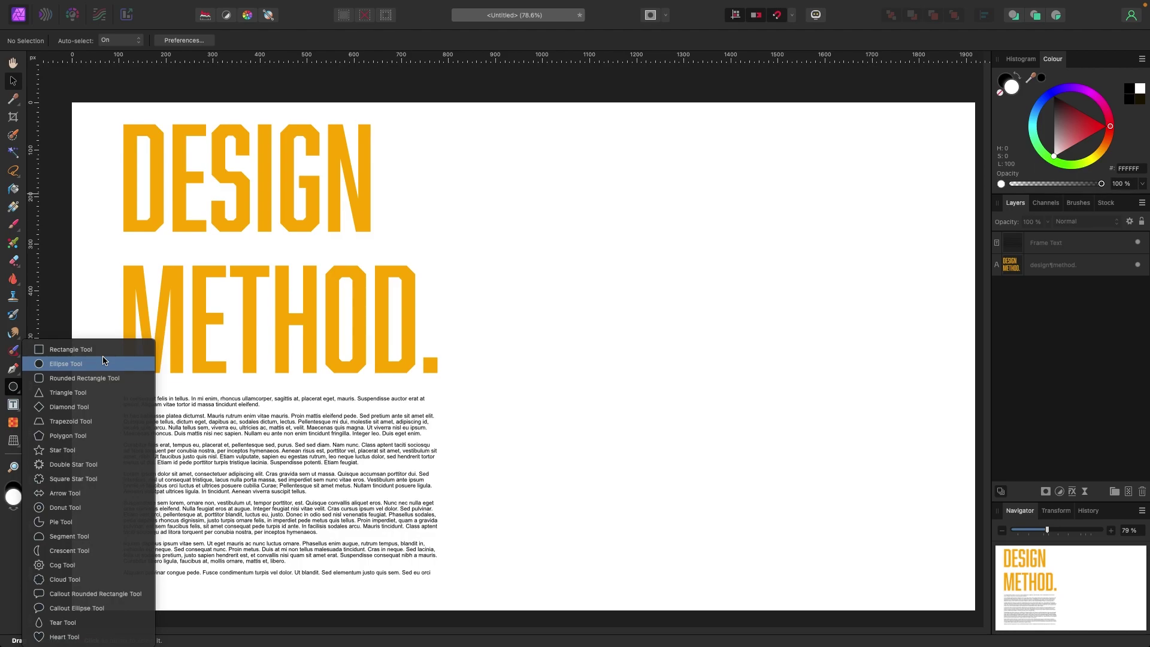
left_click(75, 365)
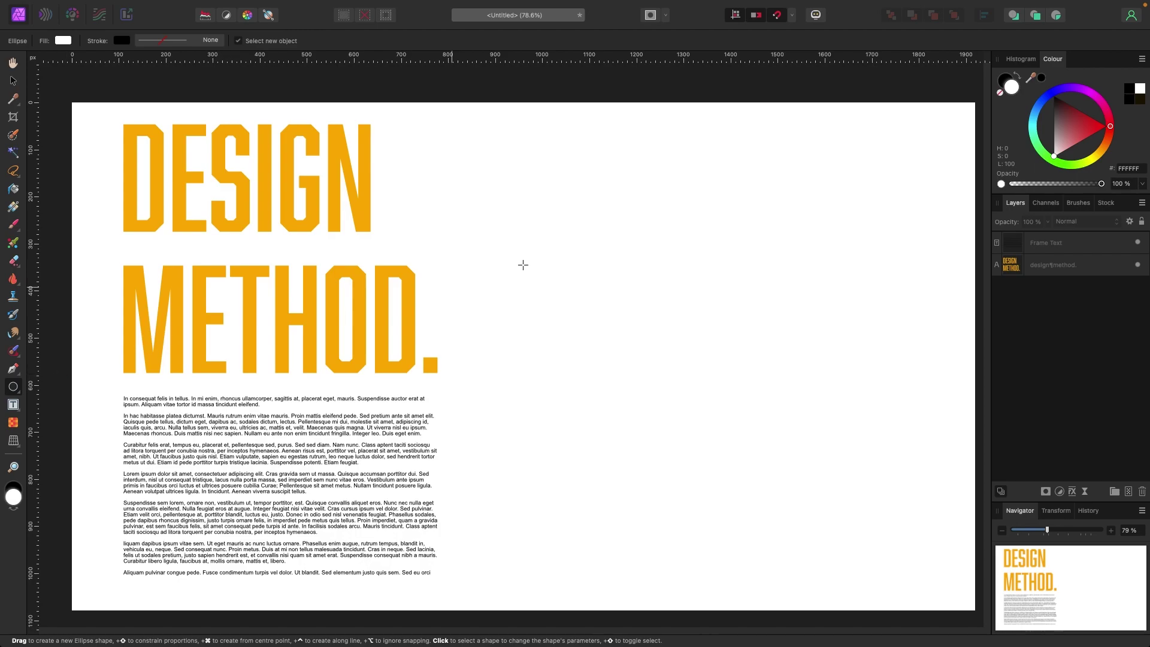
left_click_drag(515, 196, 825, 395)
left_click_drag(779, 424, 781, 455)
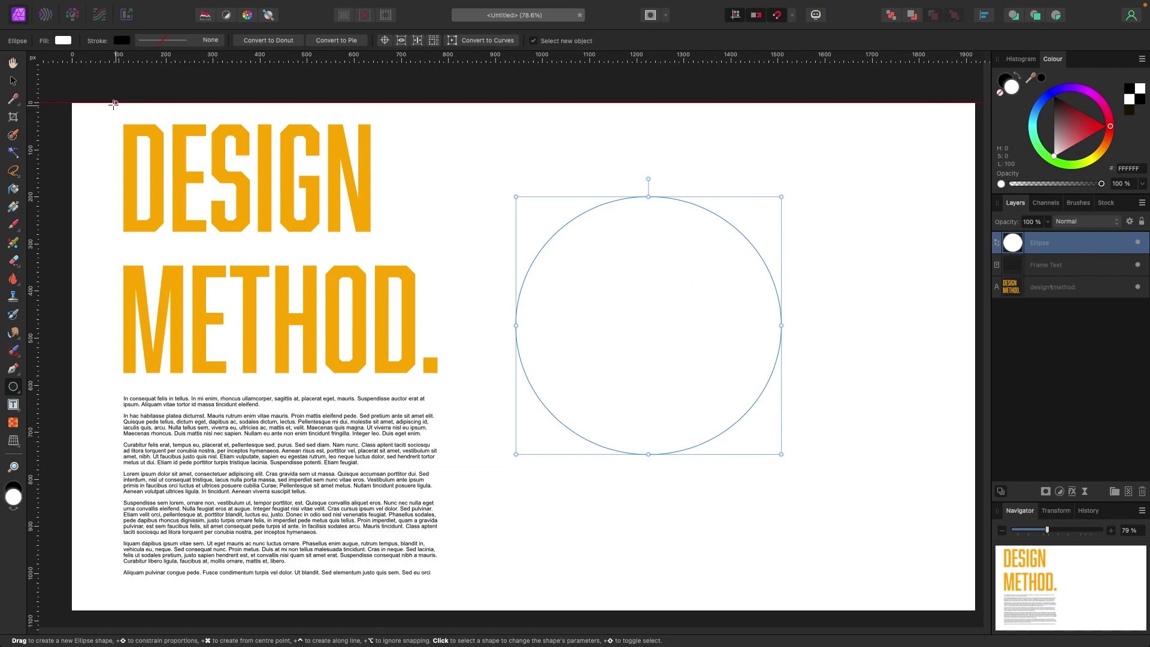
- Fill the ellipse black and reshape it into a small upright oval, about 216 × 308 px, beside the heading
left_click(14, 84)
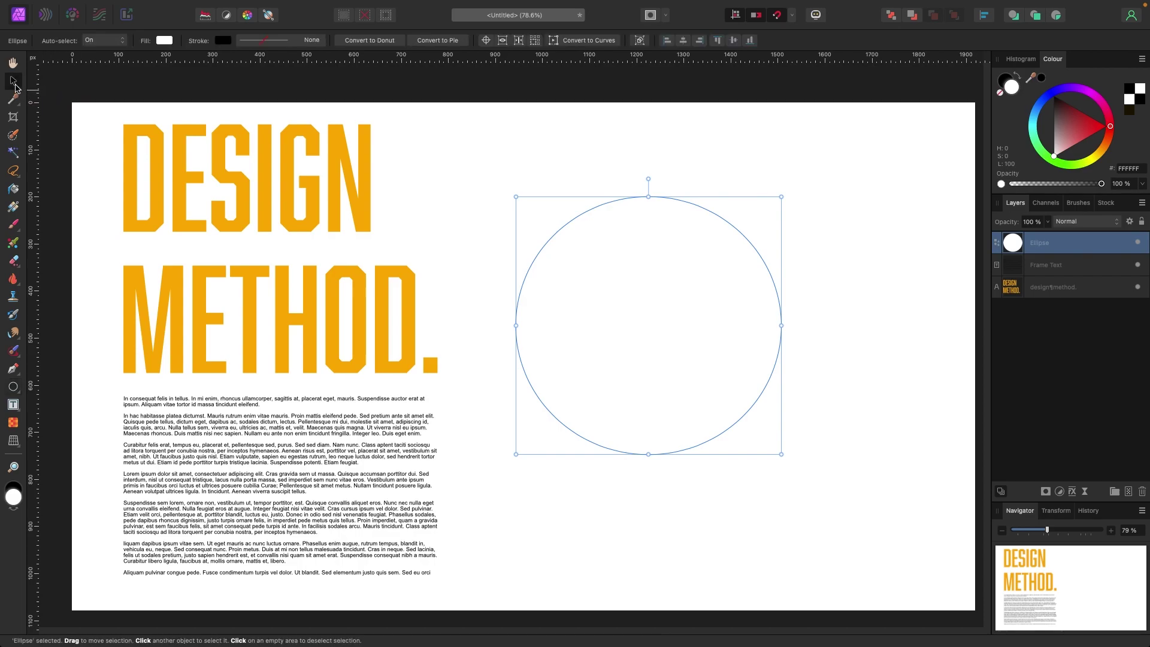
left_click_drag(693, 339, 719, 341)
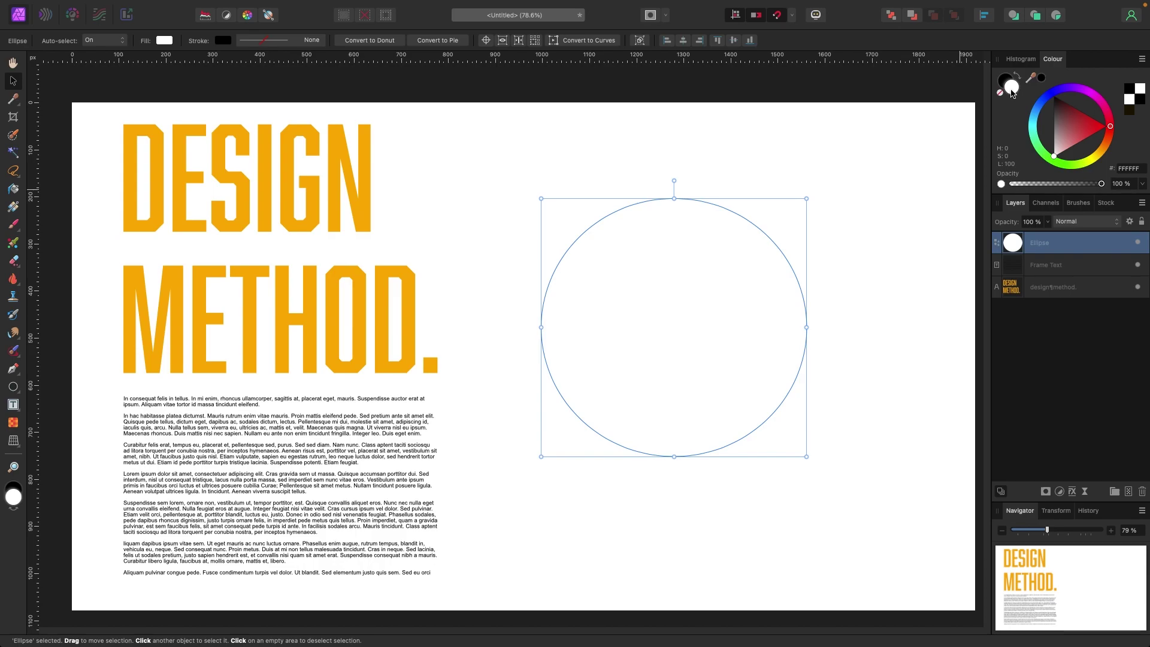
mouse_move(1083, 126)
left_mouse_down()
mouse_move(1106, 128)
mouse_move(1095, 161)
mouse_move(1109, 156)
mouse_move(1033, 108)
mouse_move(1034, 146)
mouse_move(1032, 107)
mouse_move(1083, 169)
mouse_move(1075, 175)
left_mouse_up()
left_click_drag(689, 294, 644, 249)
left_click_drag(774, 411, 821, 455)
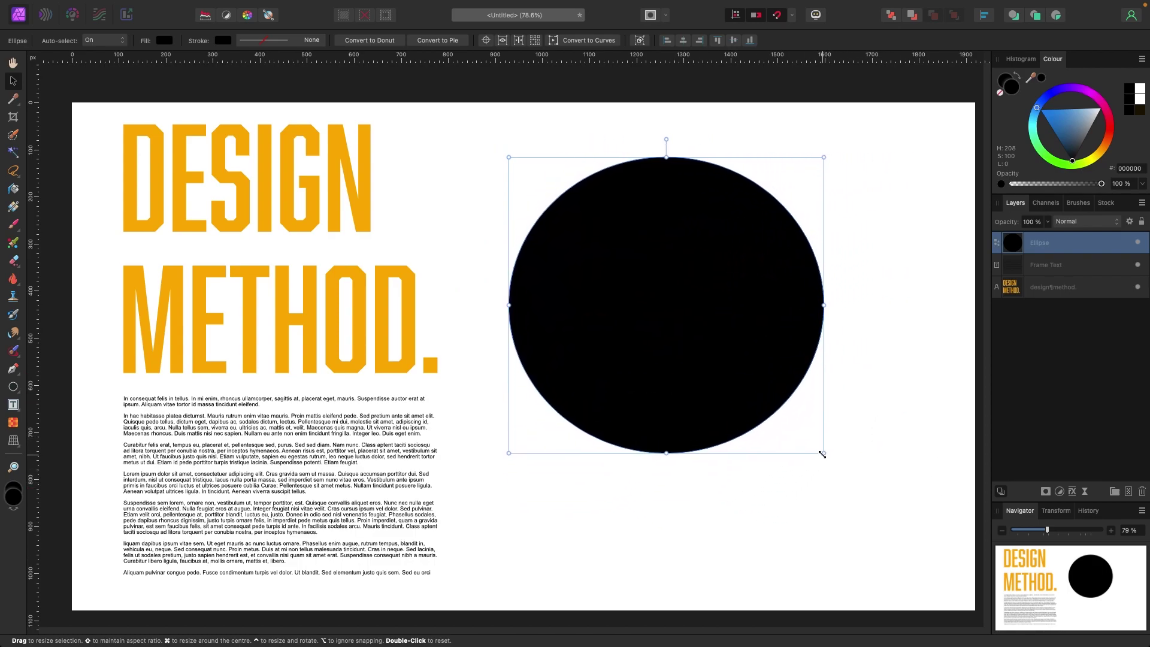
mouse_move(709, 354)
left_mouse_down()
mouse_move(821, 359)
mouse_move(704, 345)
left_mouse_up()
left_click_drag(809, 419, 598, 269)
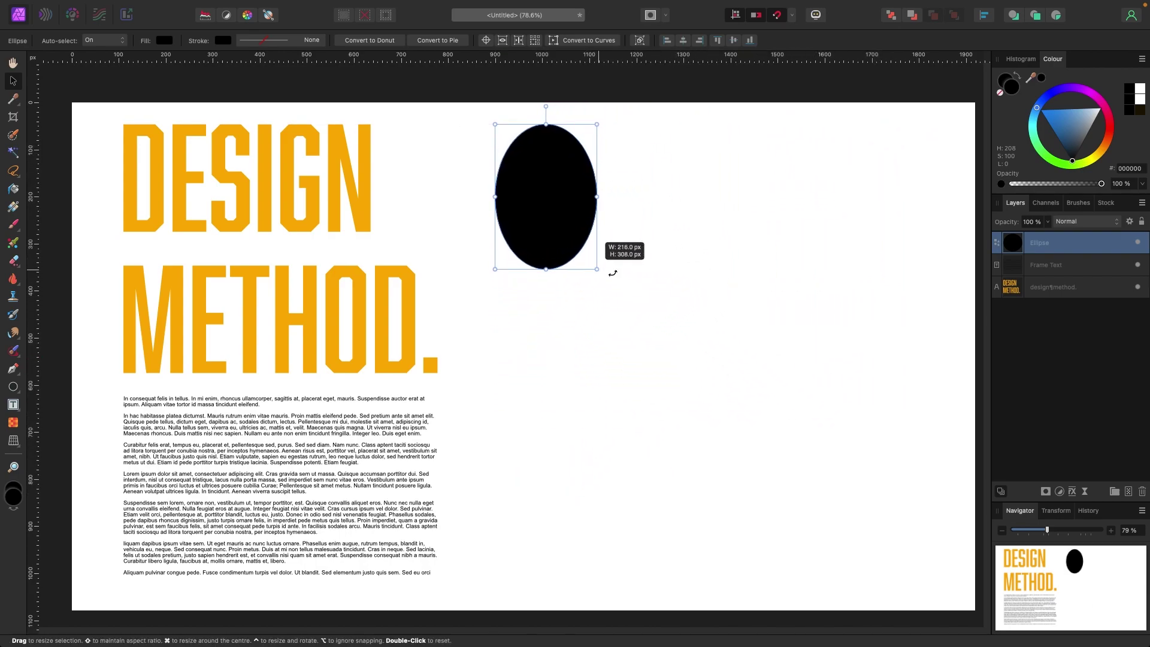
left_click(672, 287)
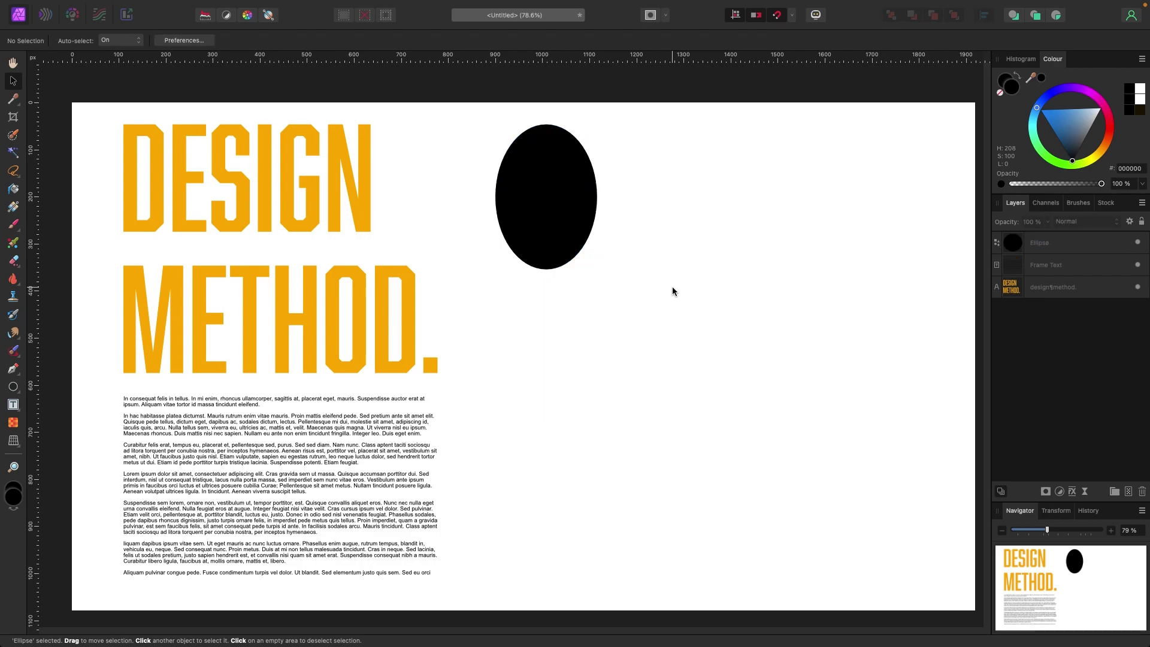
- Draw a second circle below the black oval and shift it slightly left
left_click(13, 388)
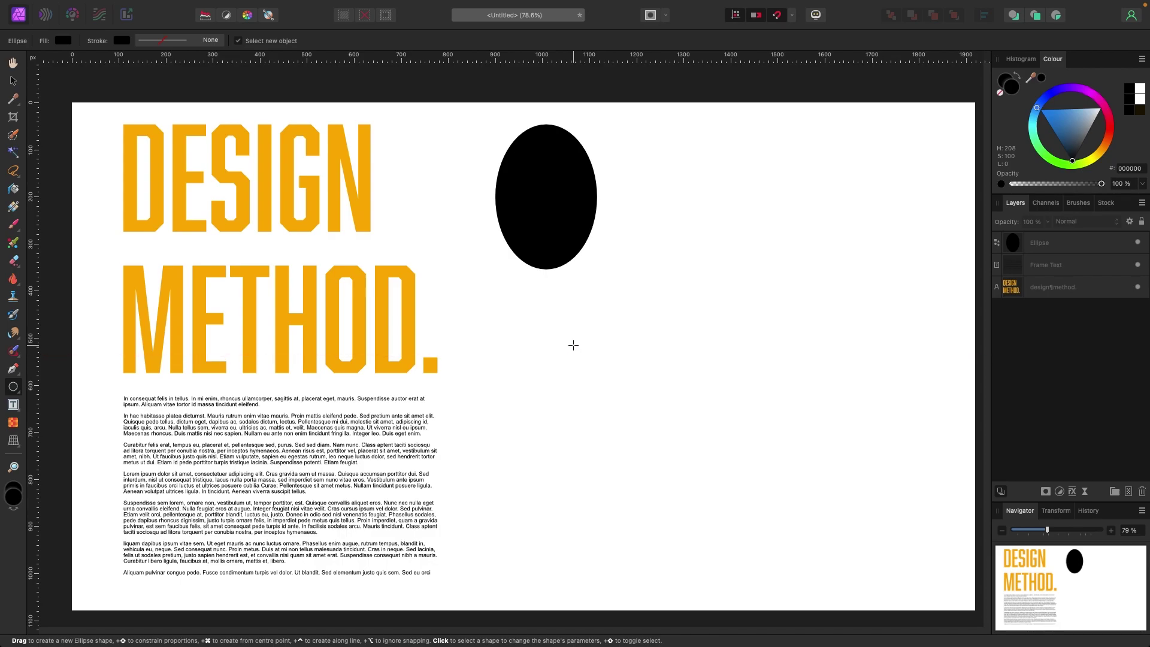
left_click_drag(575, 311, 788, 498)
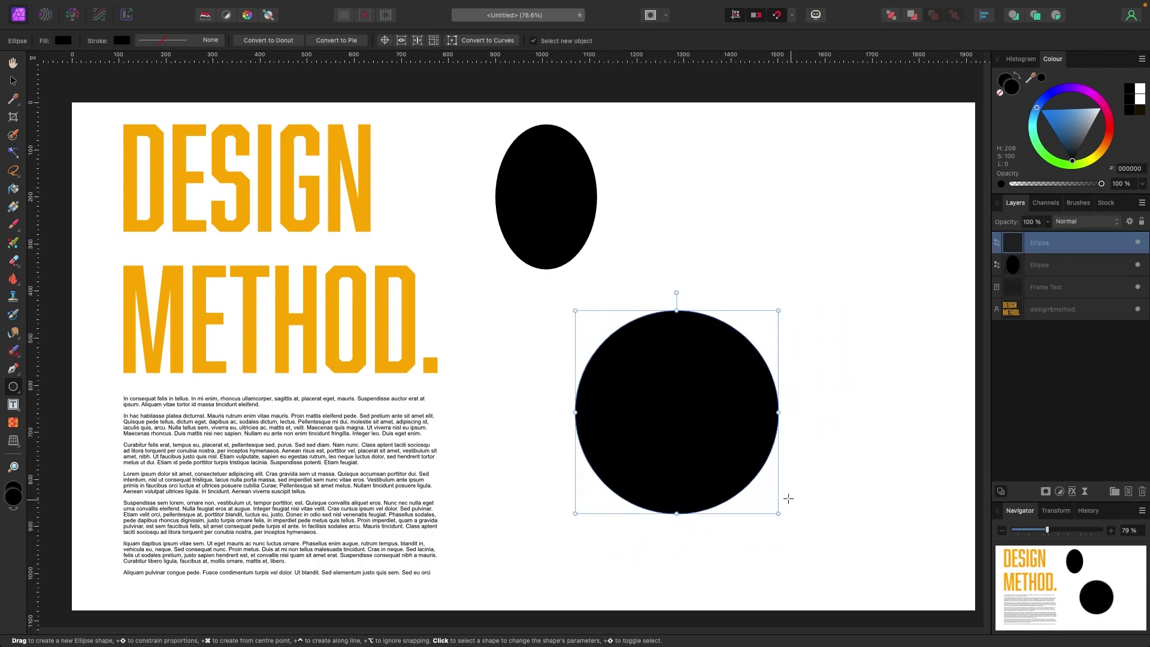
left_click(13, 80)
left_click_drag(646, 410, 608, 410)
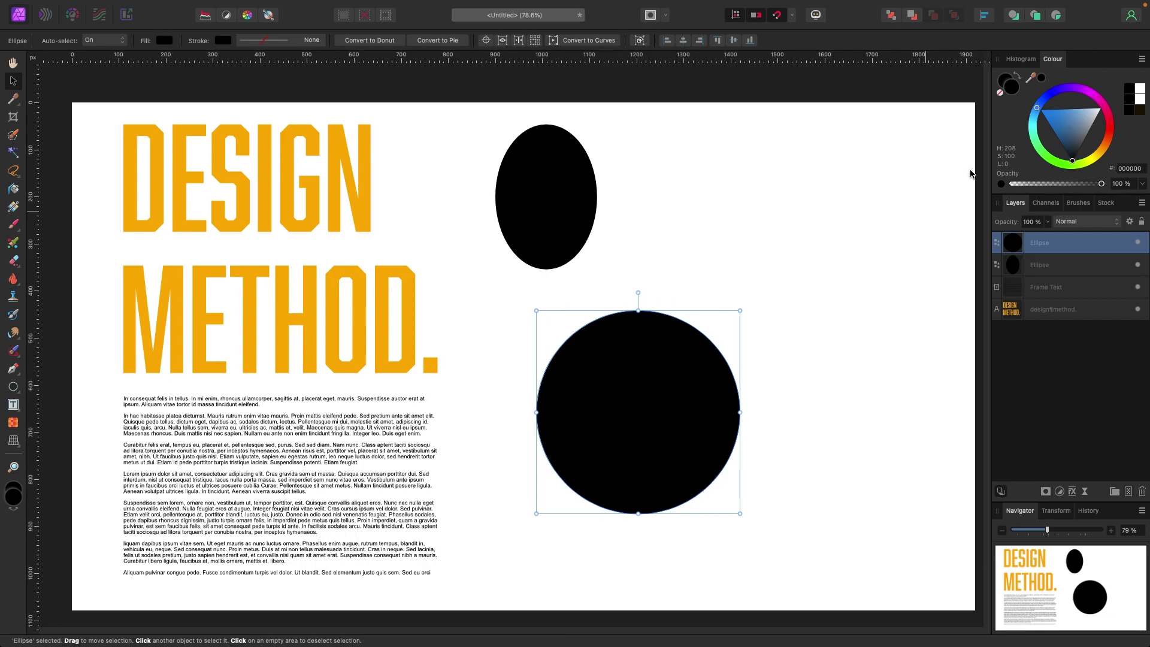
- Fill the new circle bright orange (FF9A0B) and position it below and right of the oval
left_click(1081, 139)
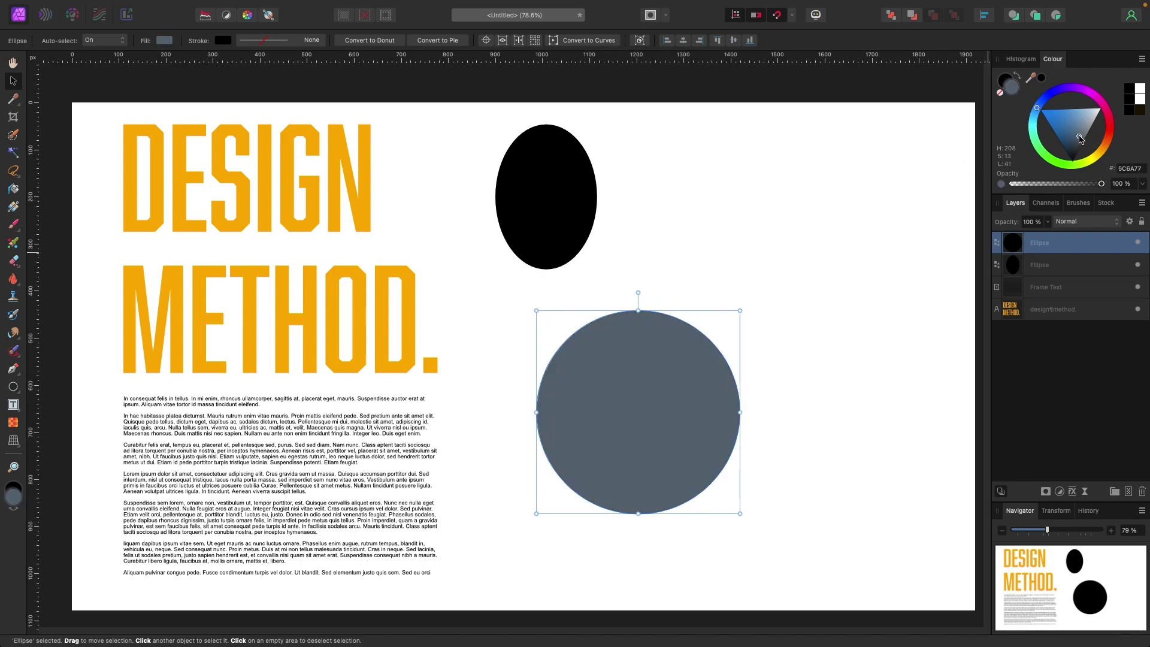
mouse_move(1102, 151)
left_mouse_down()
mouse_move(1089, 163)
mouse_move(1112, 140)
mouse_move(1108, 154)
left_mouse_up()
left_click(1096, 146)
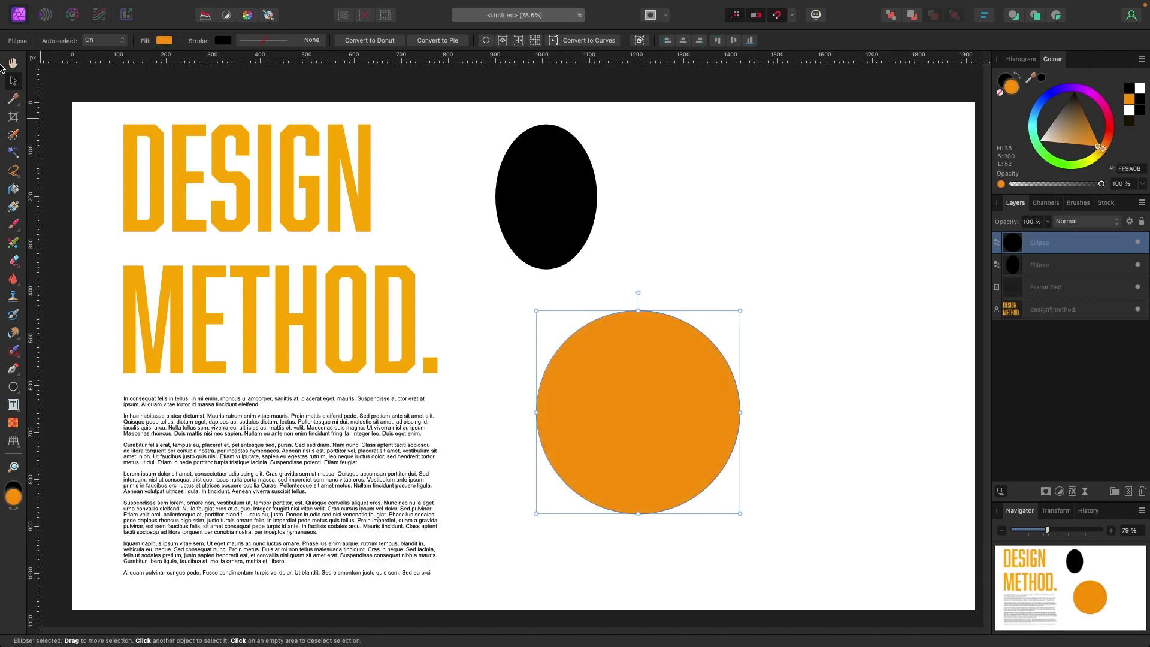
left_click_drag(655, 395, 697, 397)
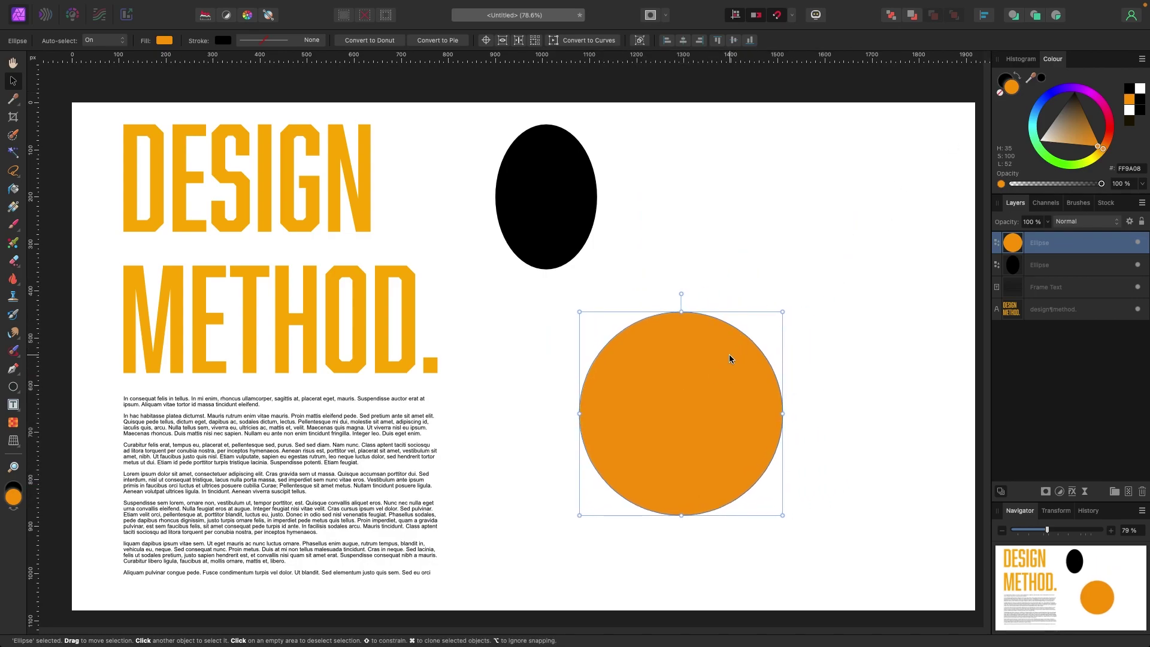
left_click_drag(728, 353, 721, 379)
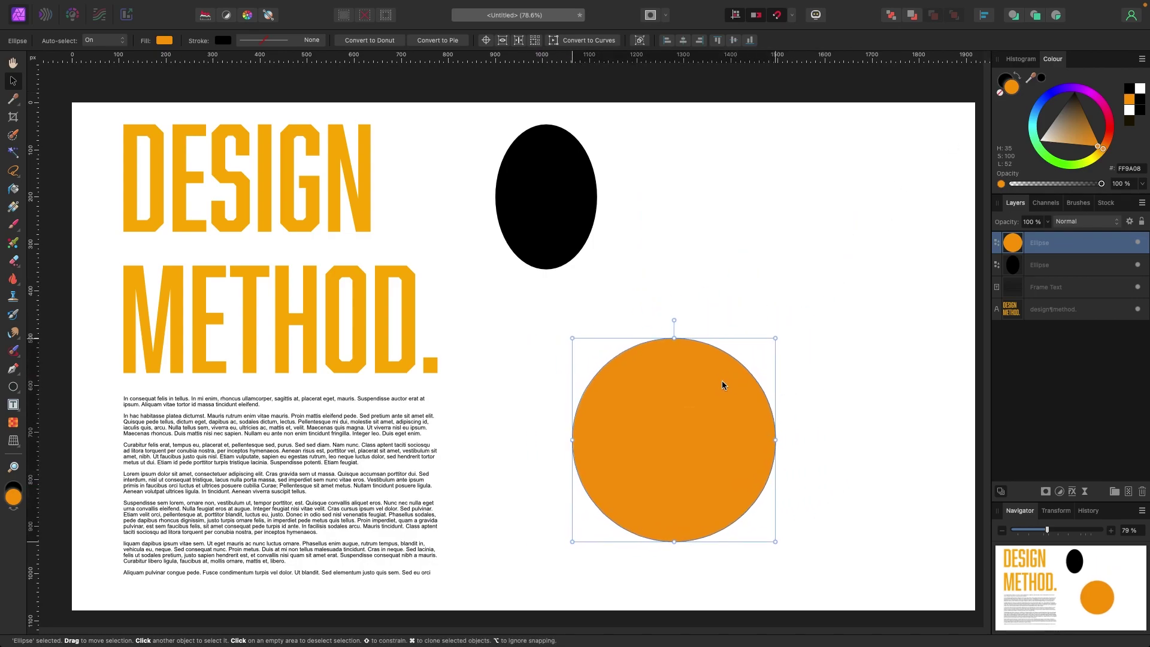
- Change the orange circle's outline colour and move the circle up and right
left_click(1004, 80)
mouse_move(1071, 90)
left_mouse_down()
mouse_move(1047, 99)
mouse_move(1037, 163)
mouse_move(1084, 93)
left_mouse_up()
left_click_drag(679, 422, 697, 263)
- Move the black oval beneath the orange circle and enlarge it into a big overlapping black circle
left_click(569, 232)
left_click_drag(569, 232, 603, 479)
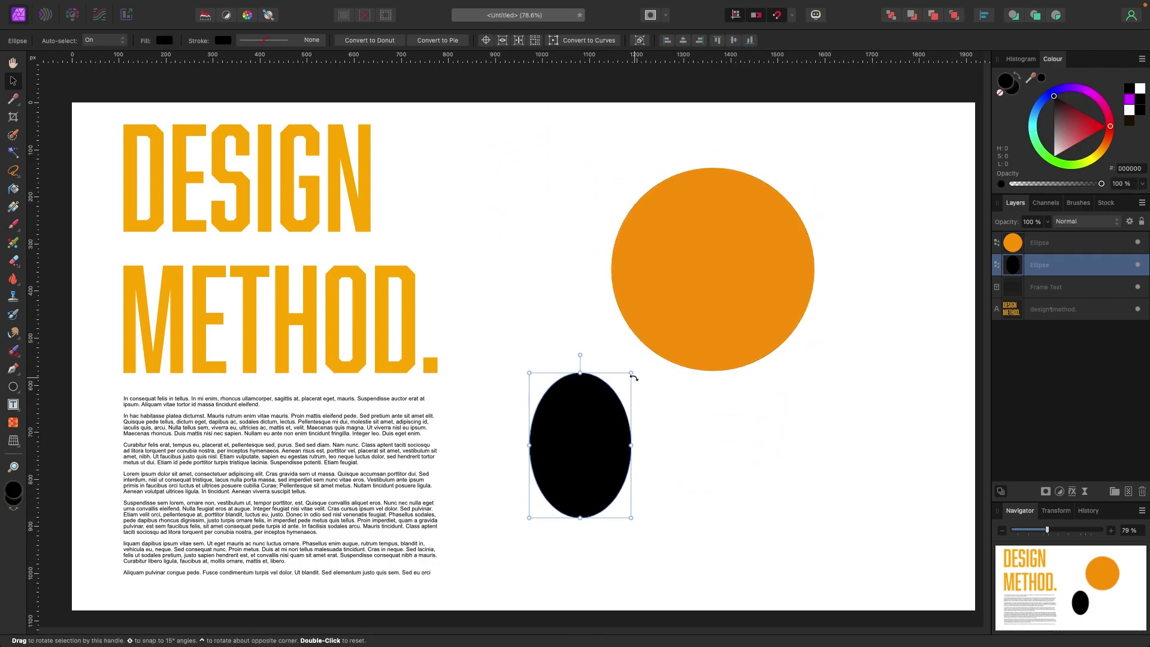
left_click_drag(631, 373, 815, 275)
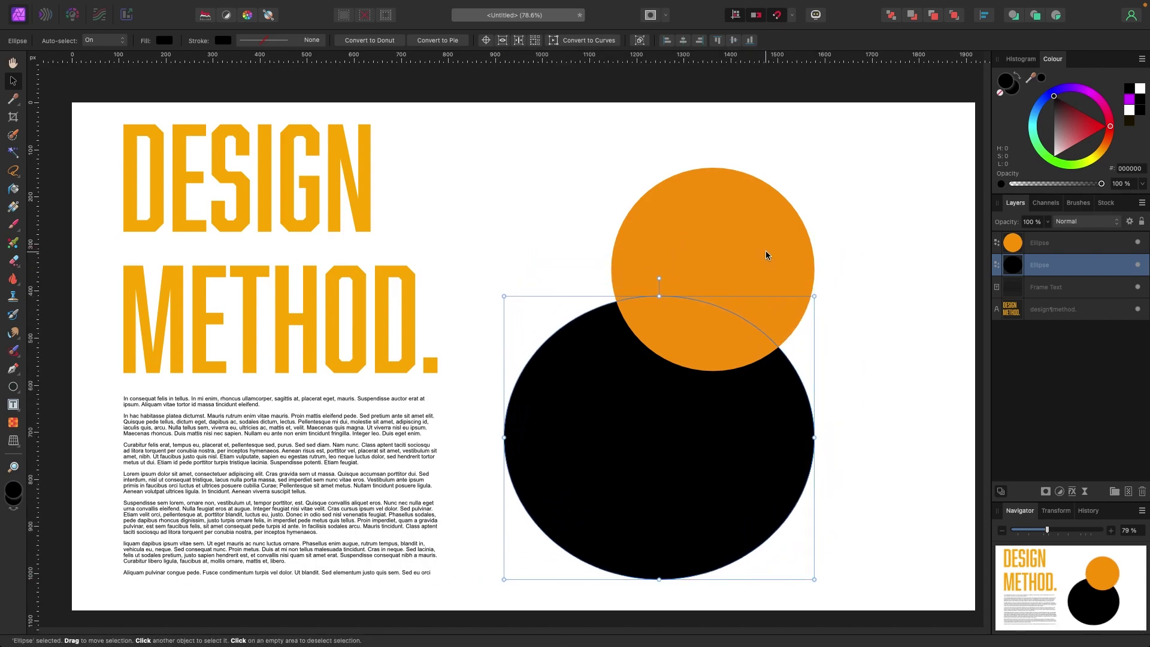
left_click(723, 303)
left_click(539, 229)
scroll(458, 249, "left", 2)
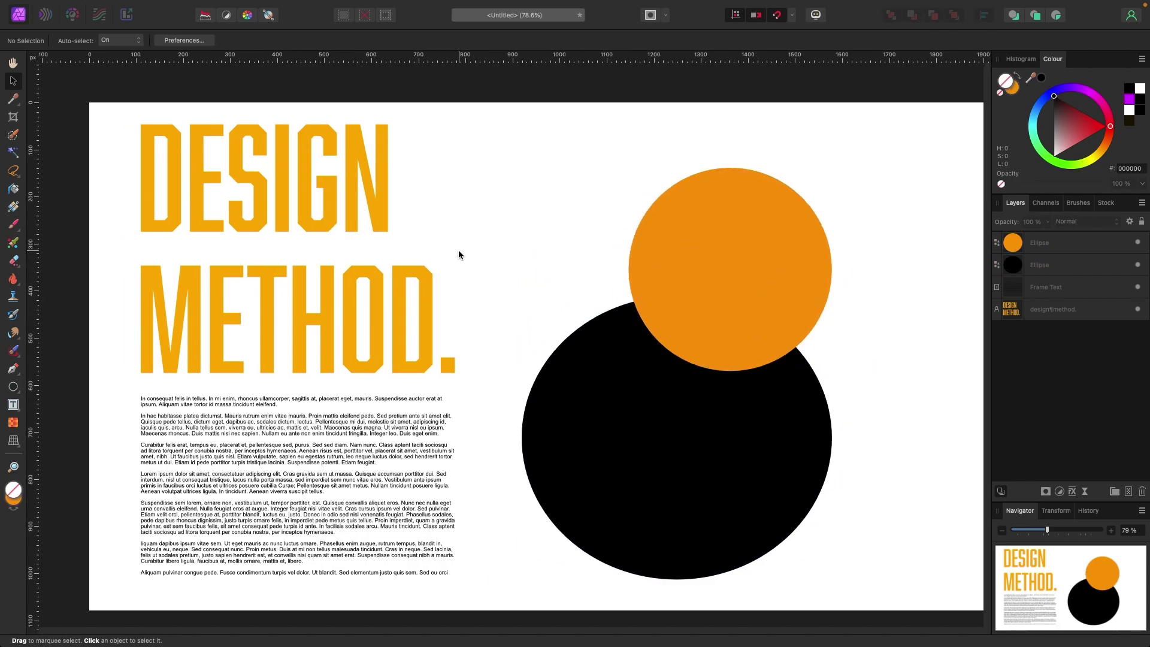